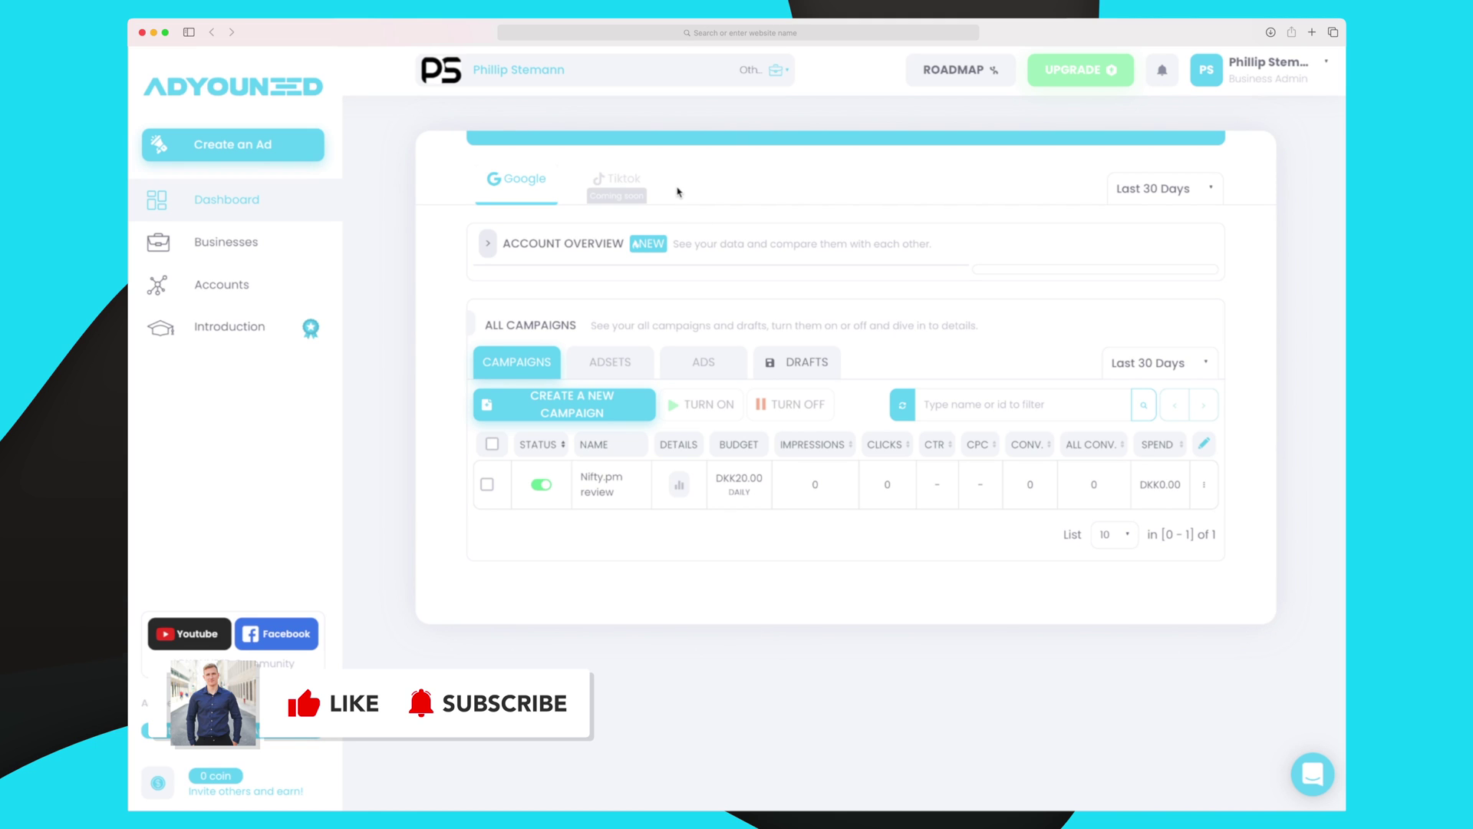
# - Go to the Businesses page, which lists the Google-connected business in the Other category
pyautogui.moveTo(647, 505)
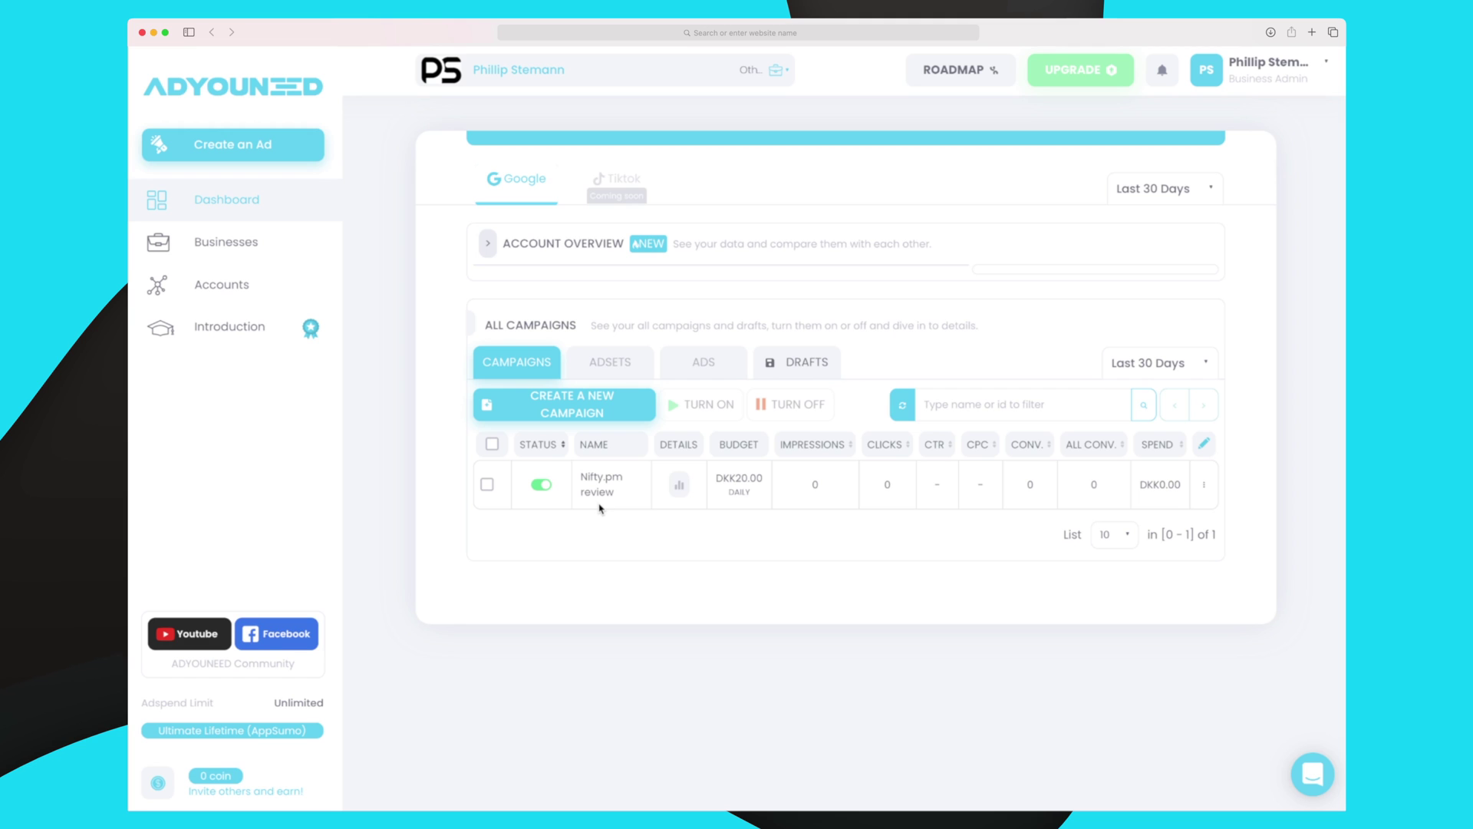
pyautogui.click(254, 247)
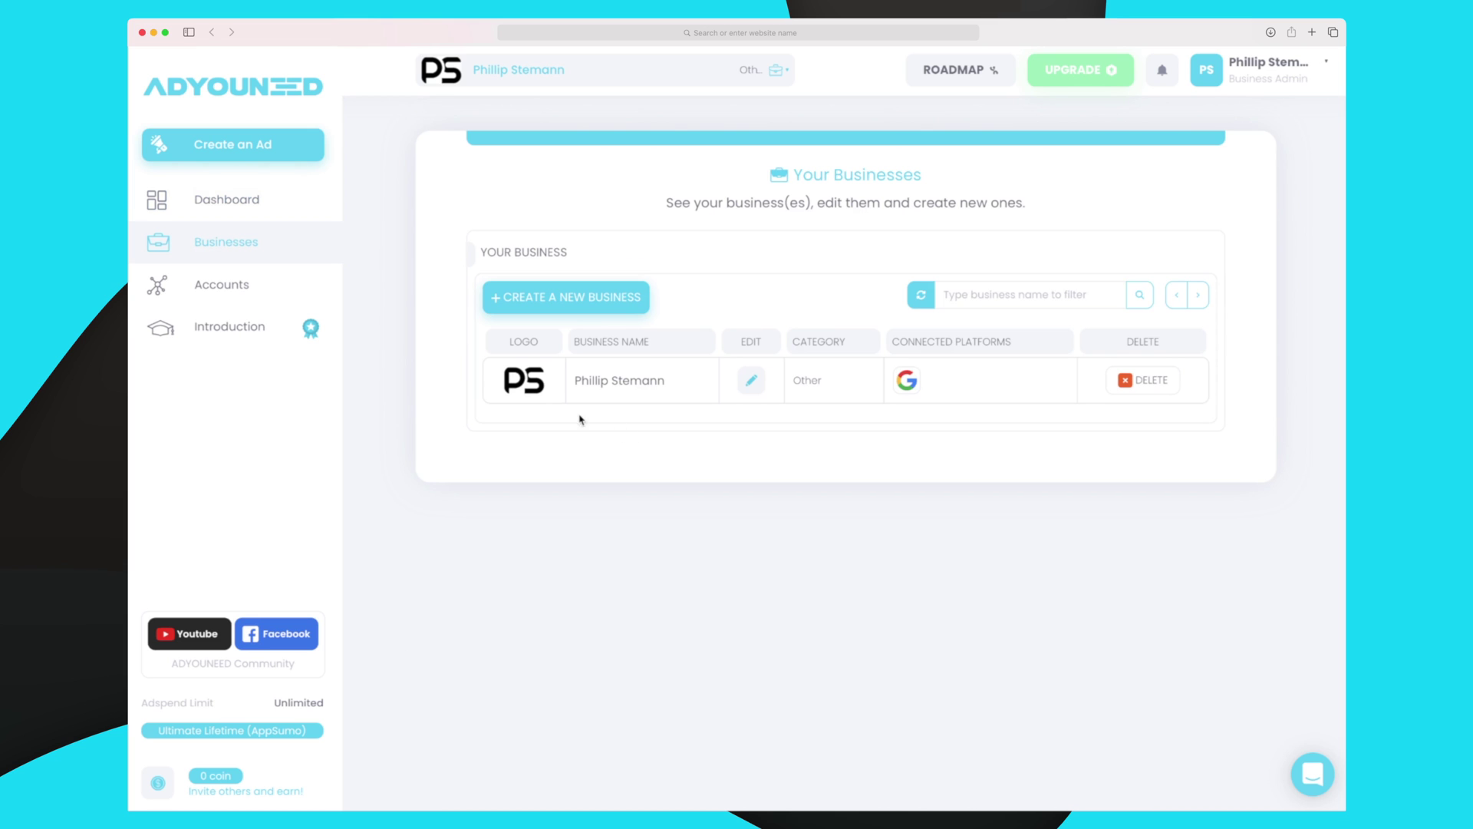
# - Create a new business, set its Business Category to Other, and select the Google ad account
pyautogui.click(598, 301)
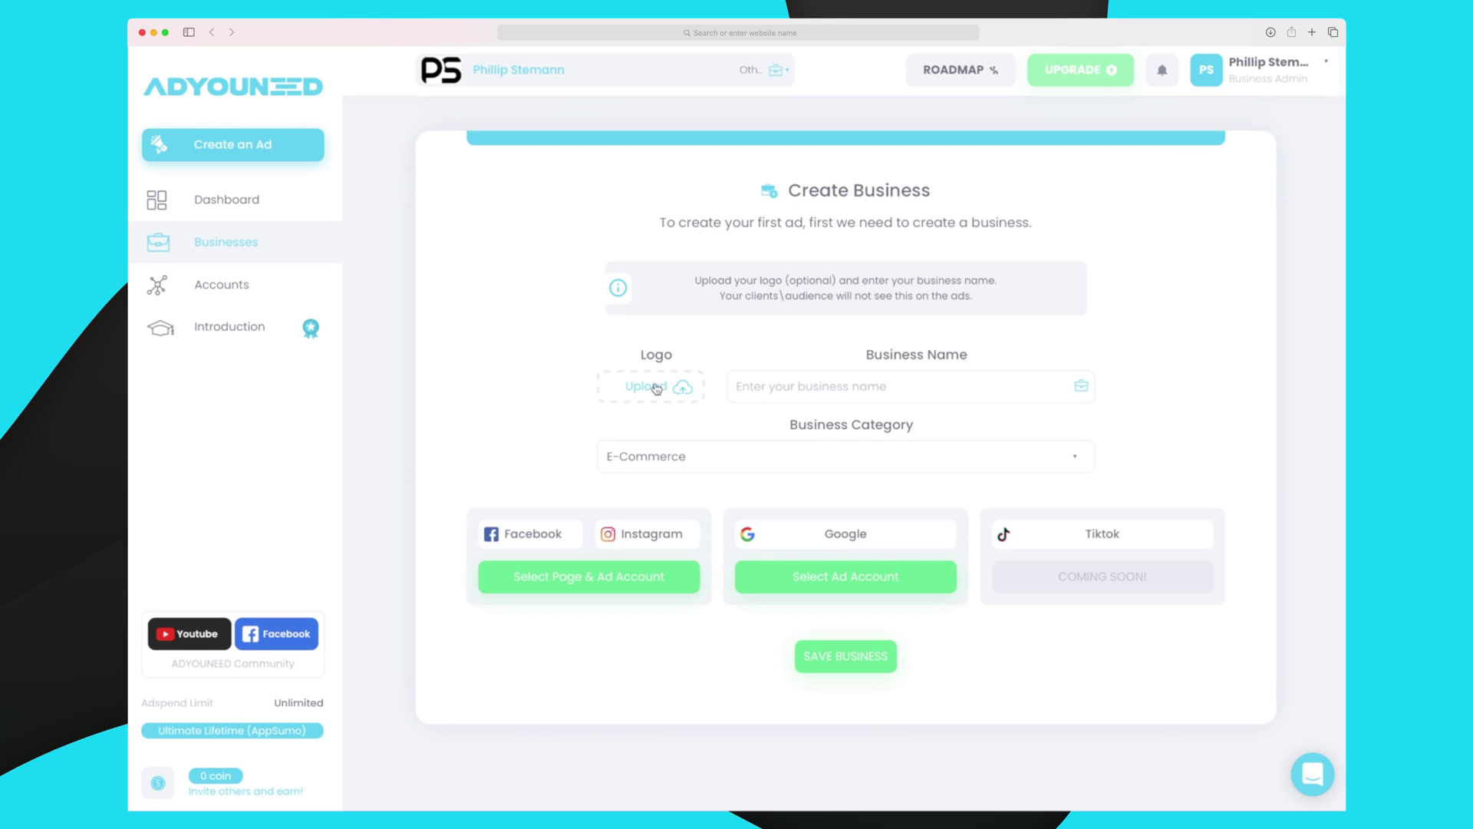
pyautogui.click(772, 386)
pyautogui.write('Bu')
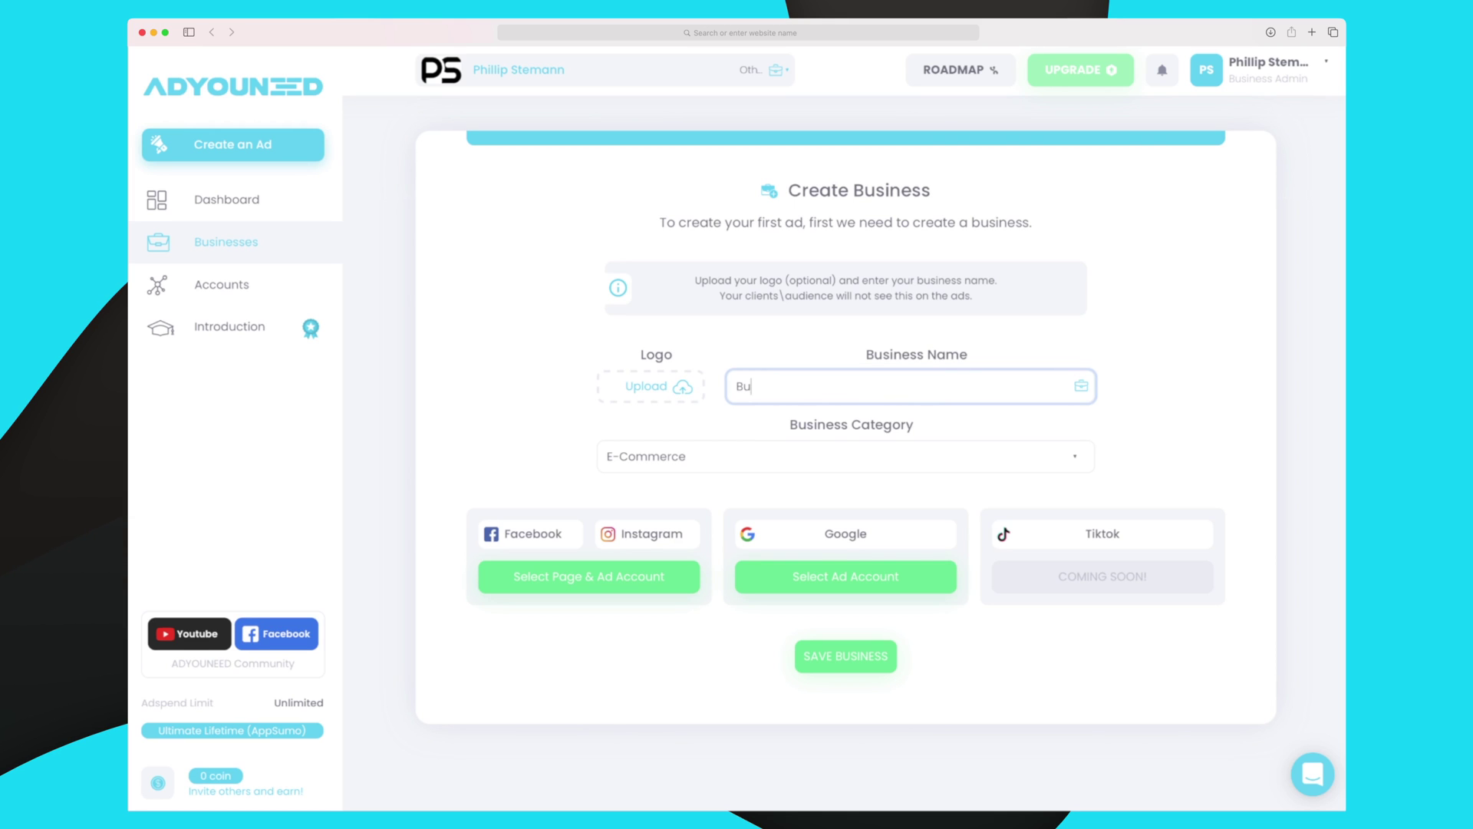
pyautogui.press('BackSpace')
pyautogui.press('BackSpace')
pyautogui.click(730, 459)
pyautogui.scroll(-1, 724, 520)
pyautogui.scroll(1, 725, 523)
pyautogui.scroll(-2, 725, 522)
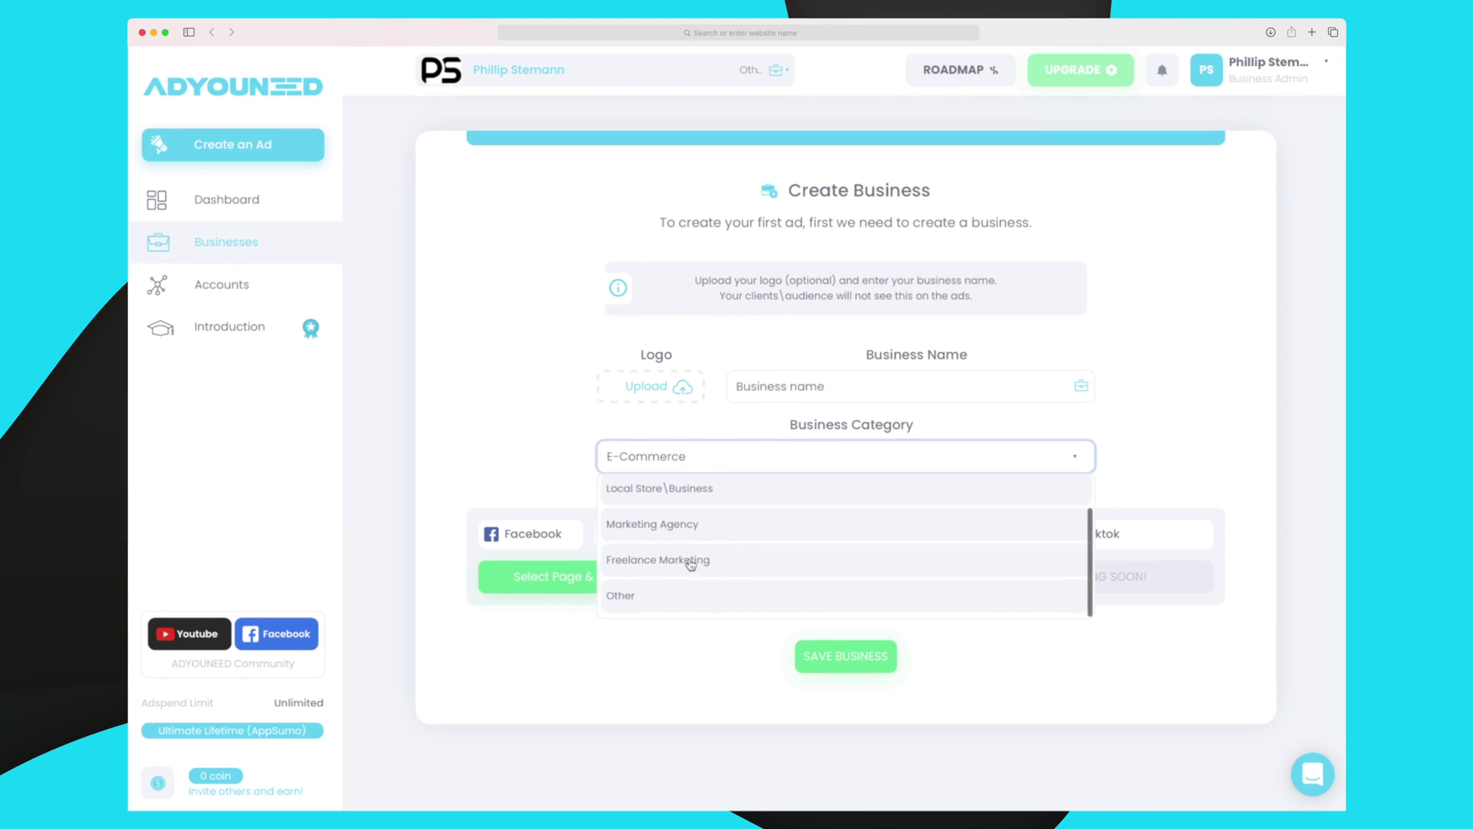
pyautogui.click(649, 595)
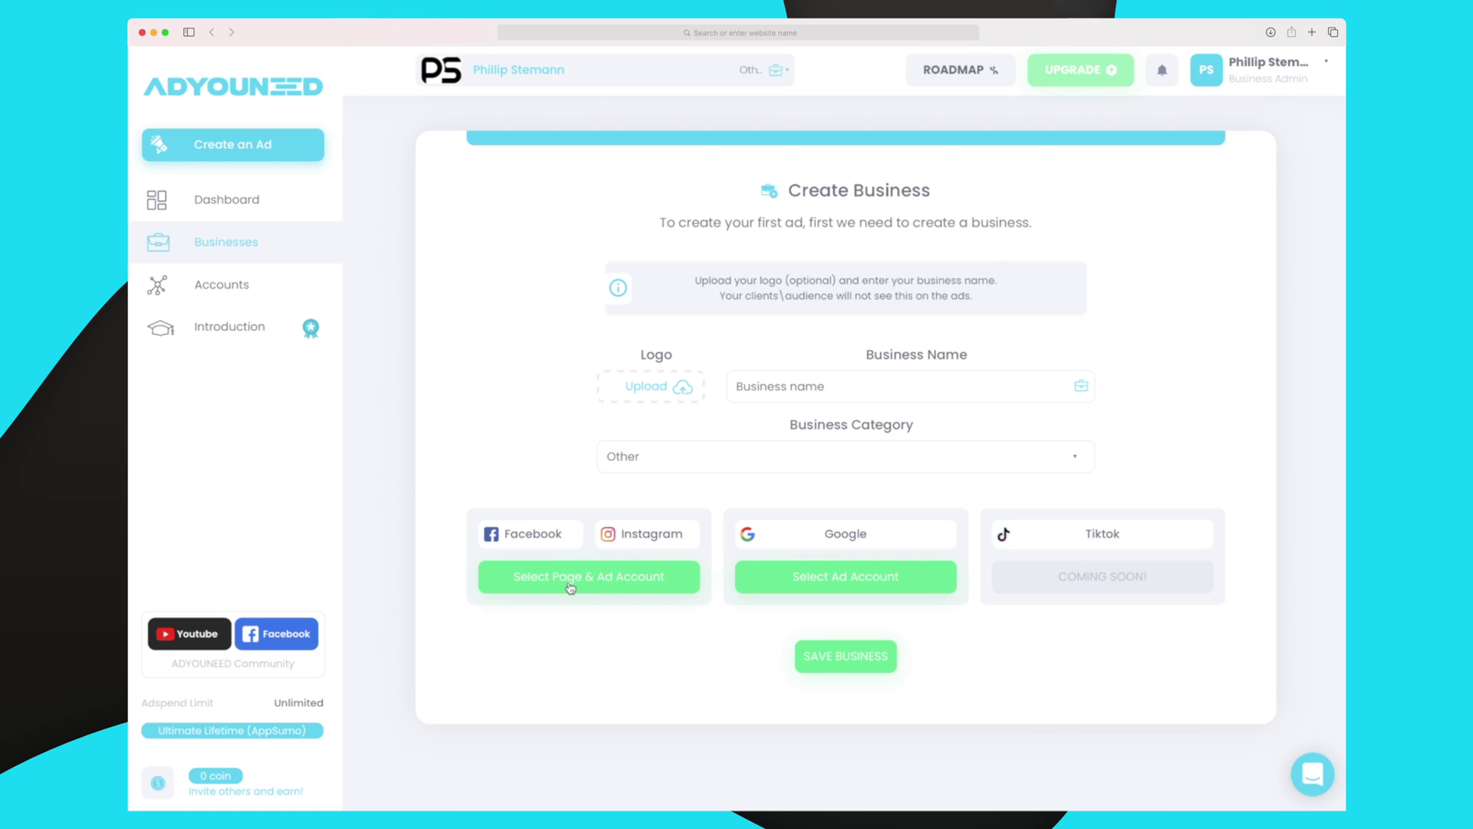
pyautogui.click(841, 586)
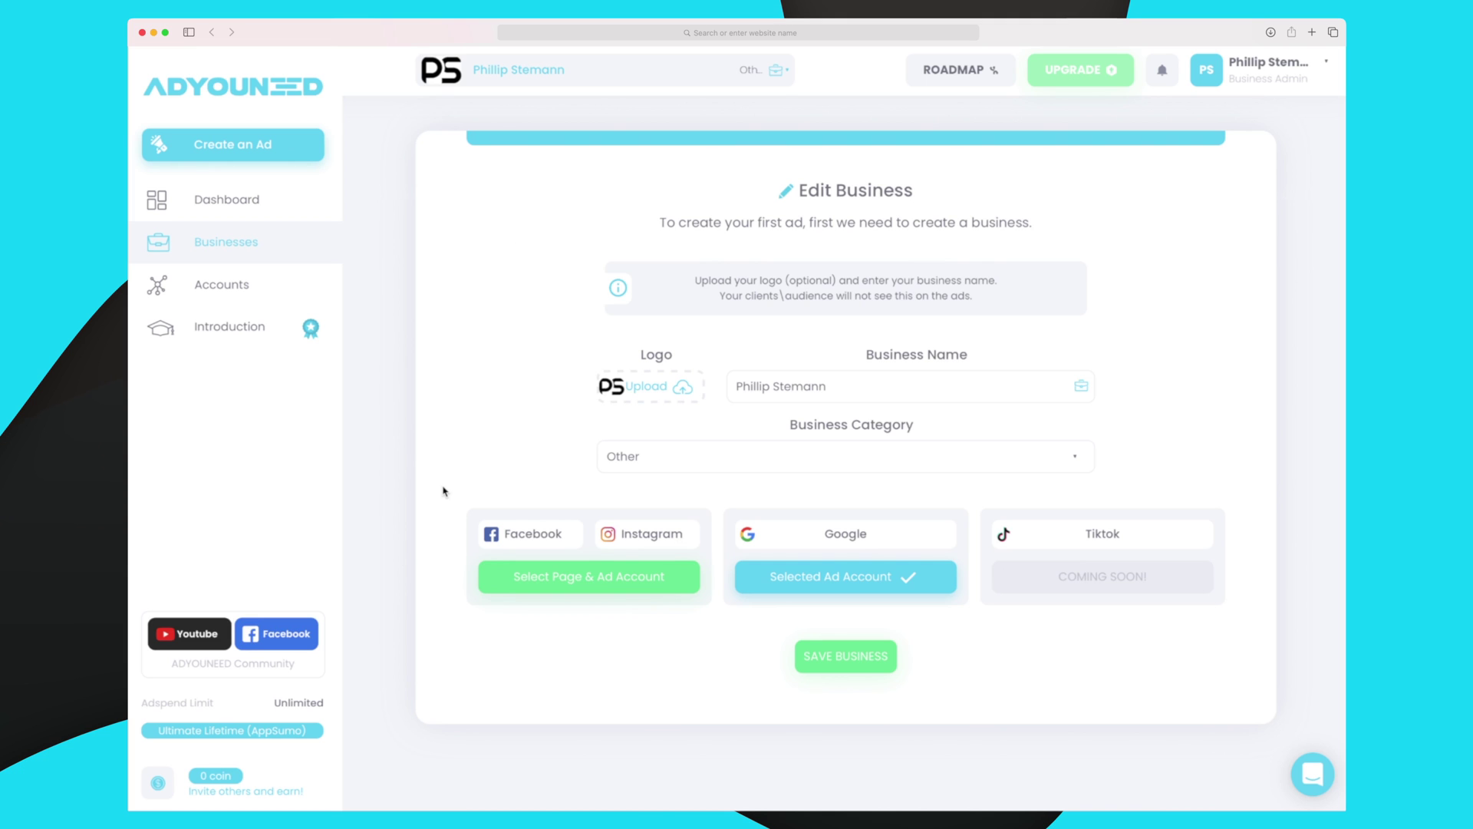
# - On the dashboard, toggle the Nifty.pm review campaign off and on, select it, then view Social Accounts
pyautogui.click(227, 201)
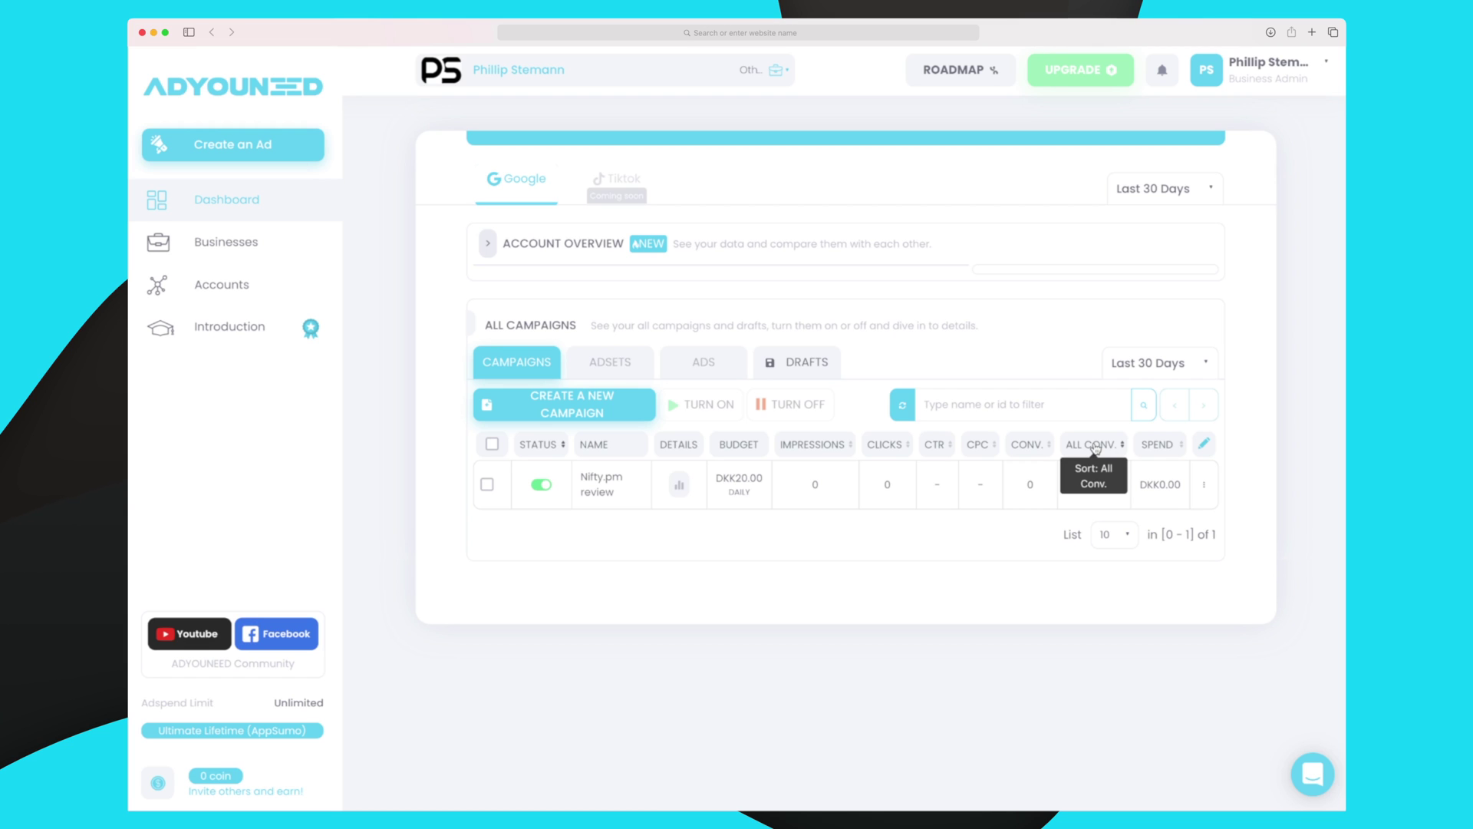
pyautogui.click(542, 485)
pyautogui.click(541, 485)
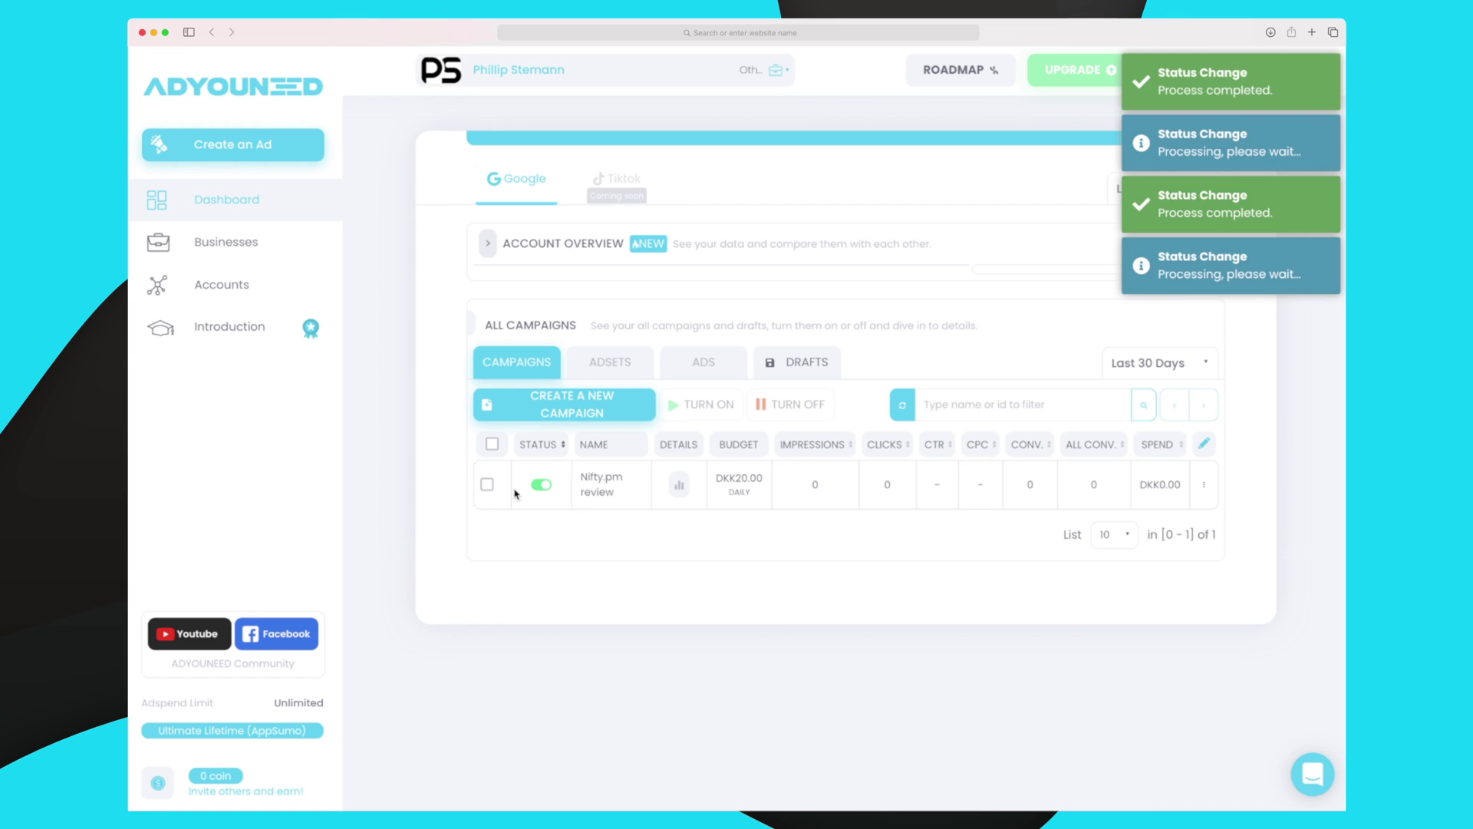
pyautogui.click(485, 484)
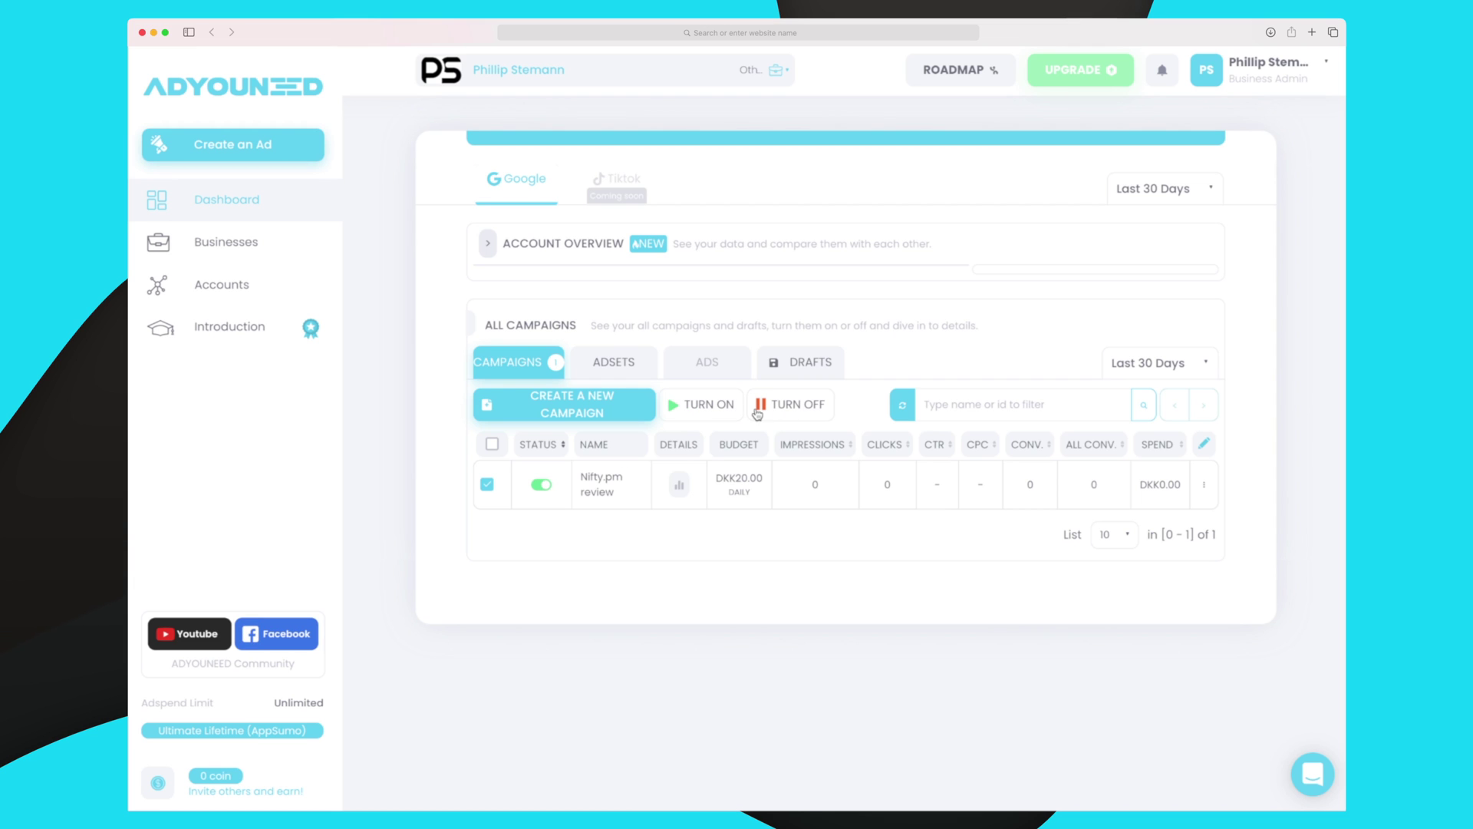
pyautogui.click(214, 287)
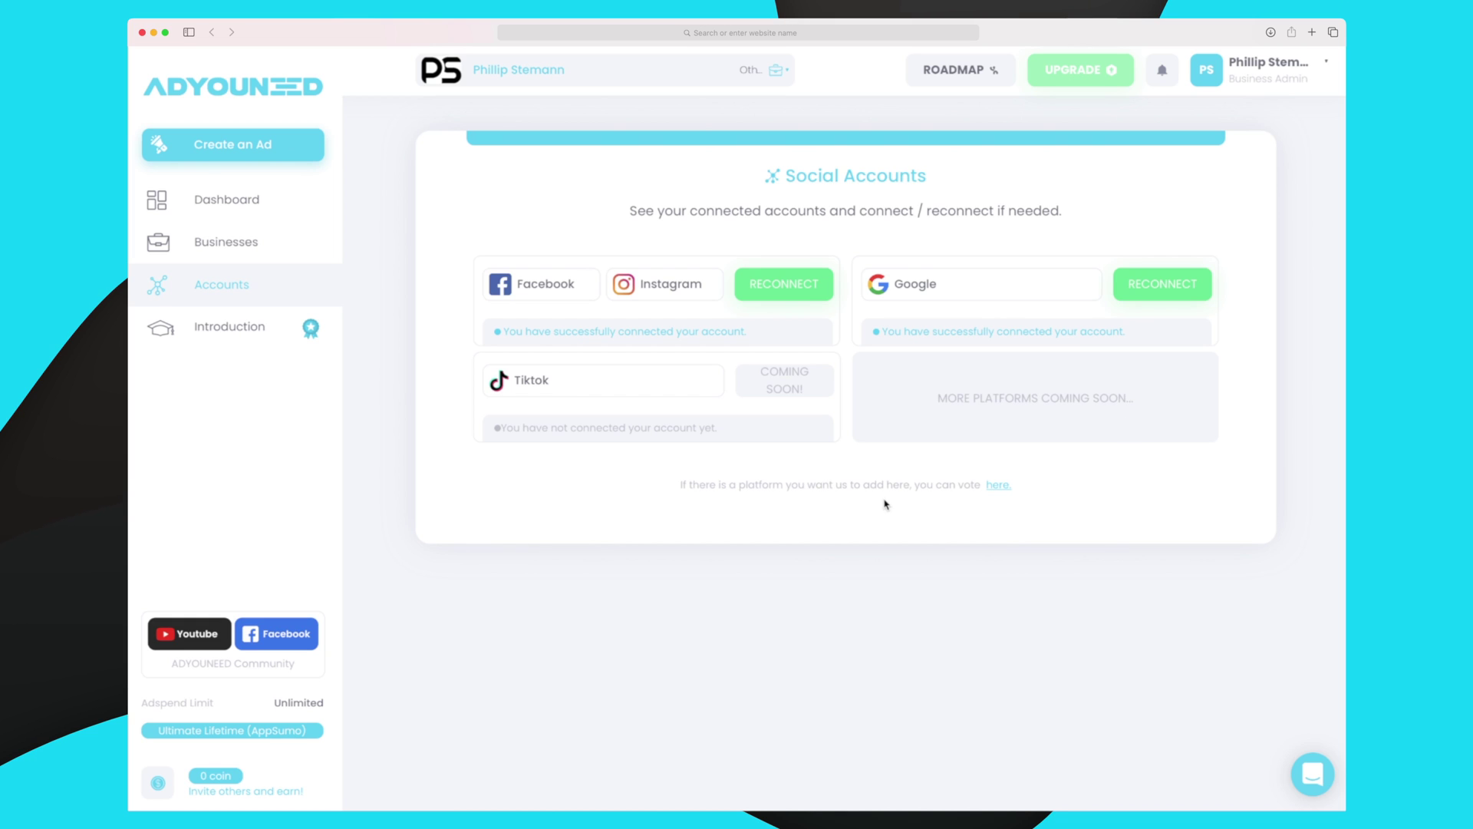
# - Play the four Introduction lessons, from 'What is ADYOUNEED?' to 'How to optimize an ad', then go back to Dashboard
pyautogui.click(270, 332)
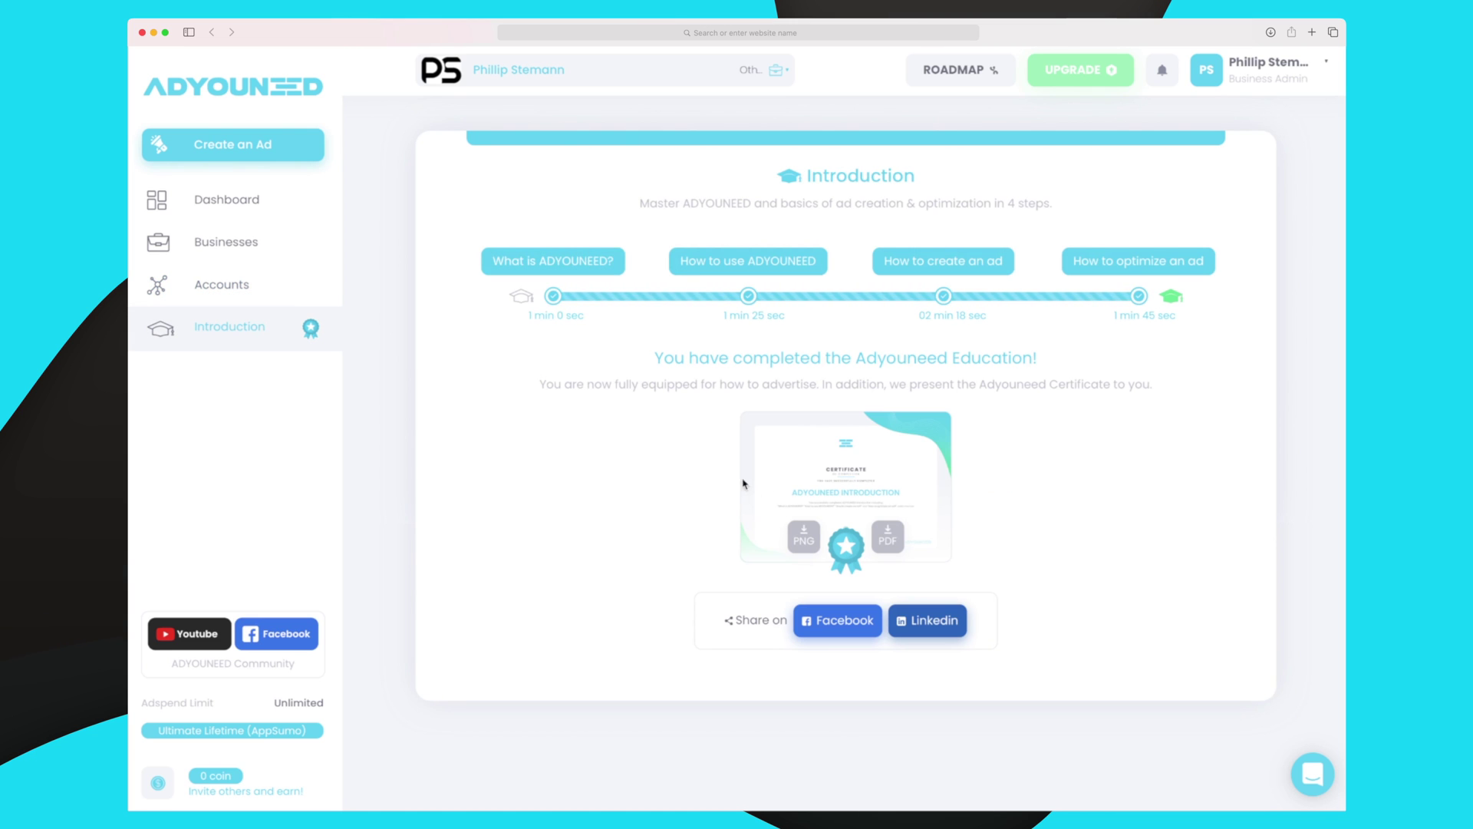
pyautogui.click(572, 265)
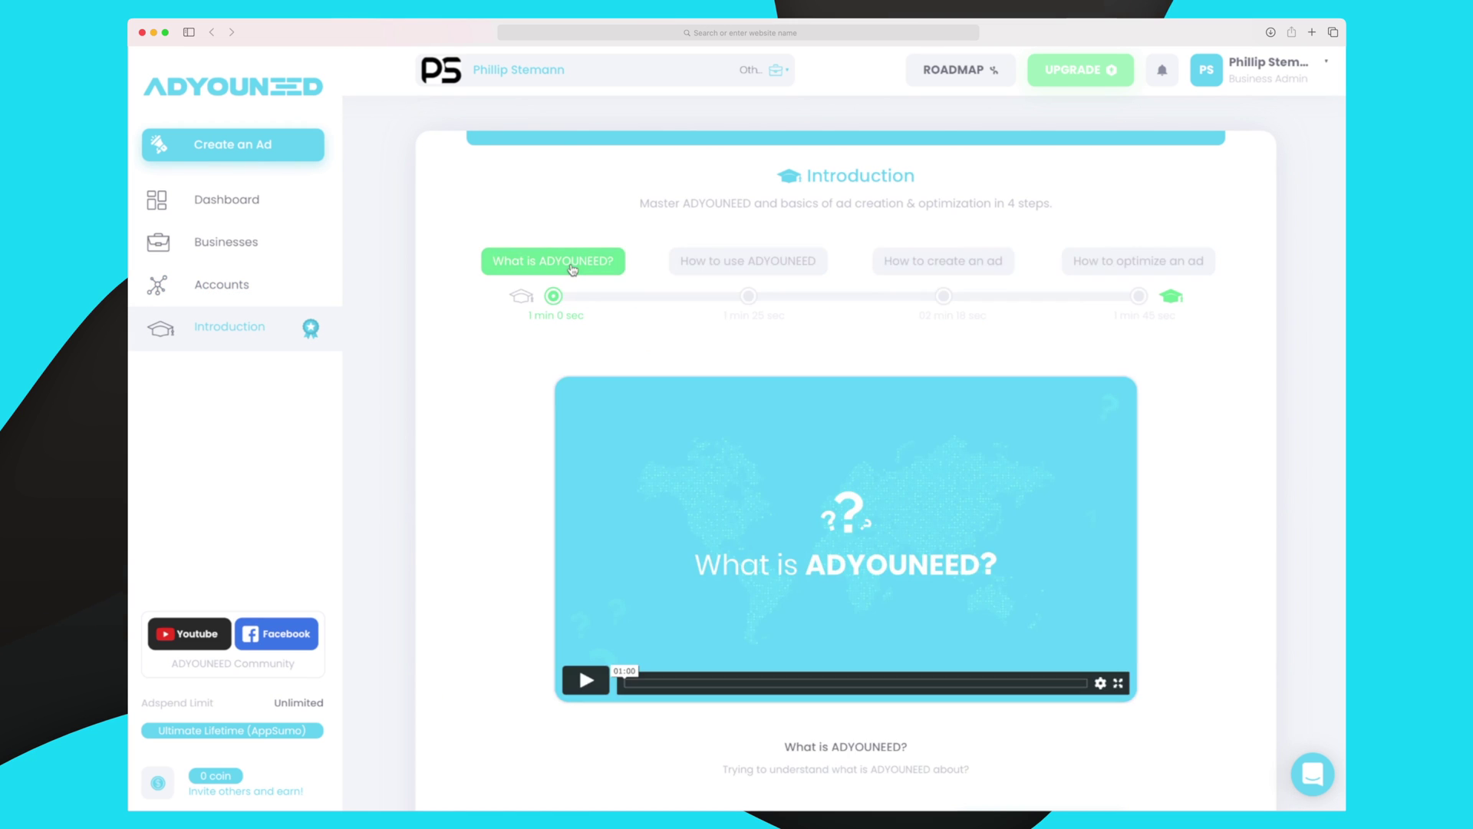
pyautogui.click(767, 269)
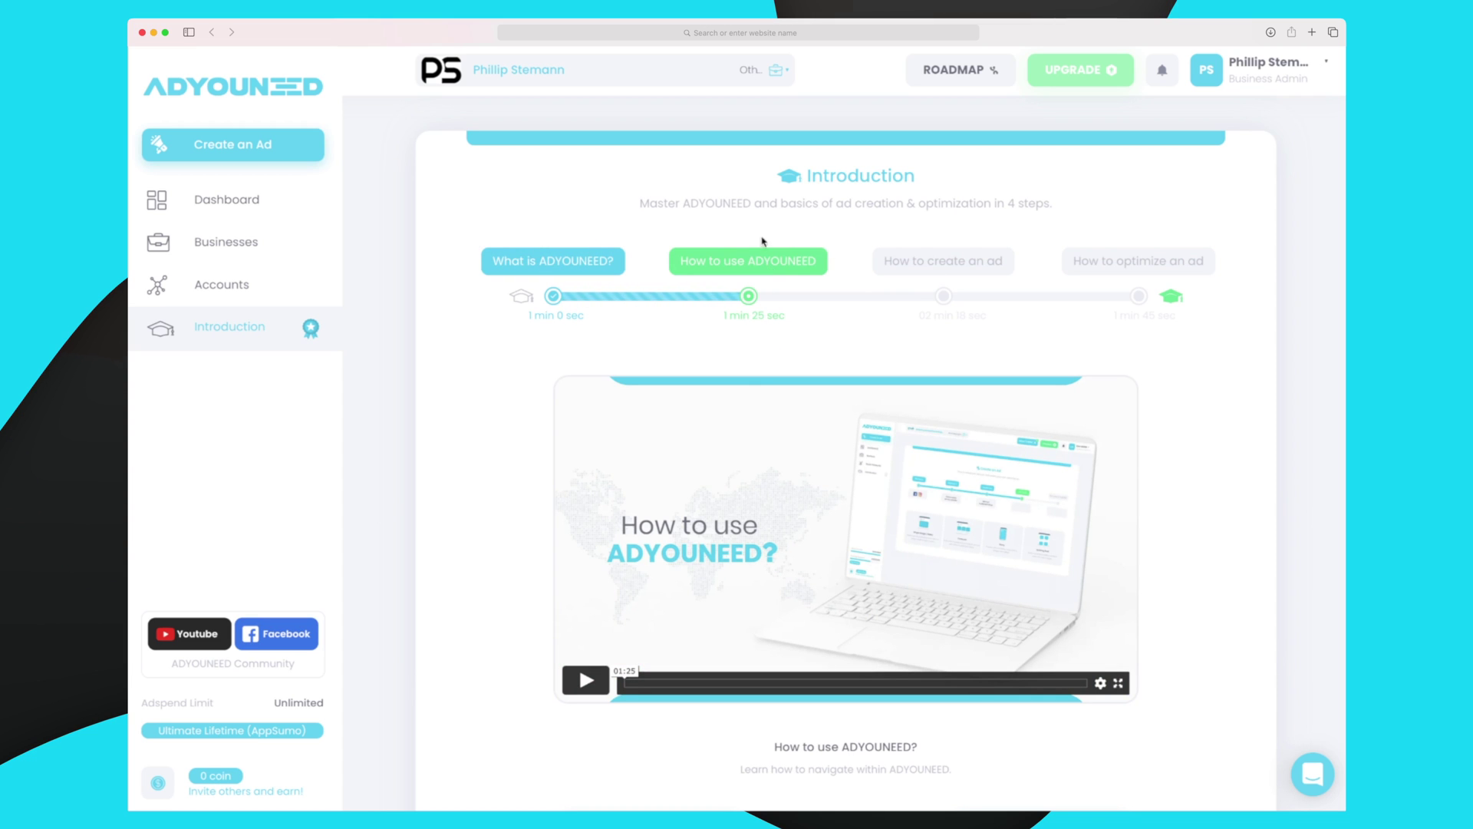
pyautogui.click(939, 272)
pyautogui.click(1129, 267)
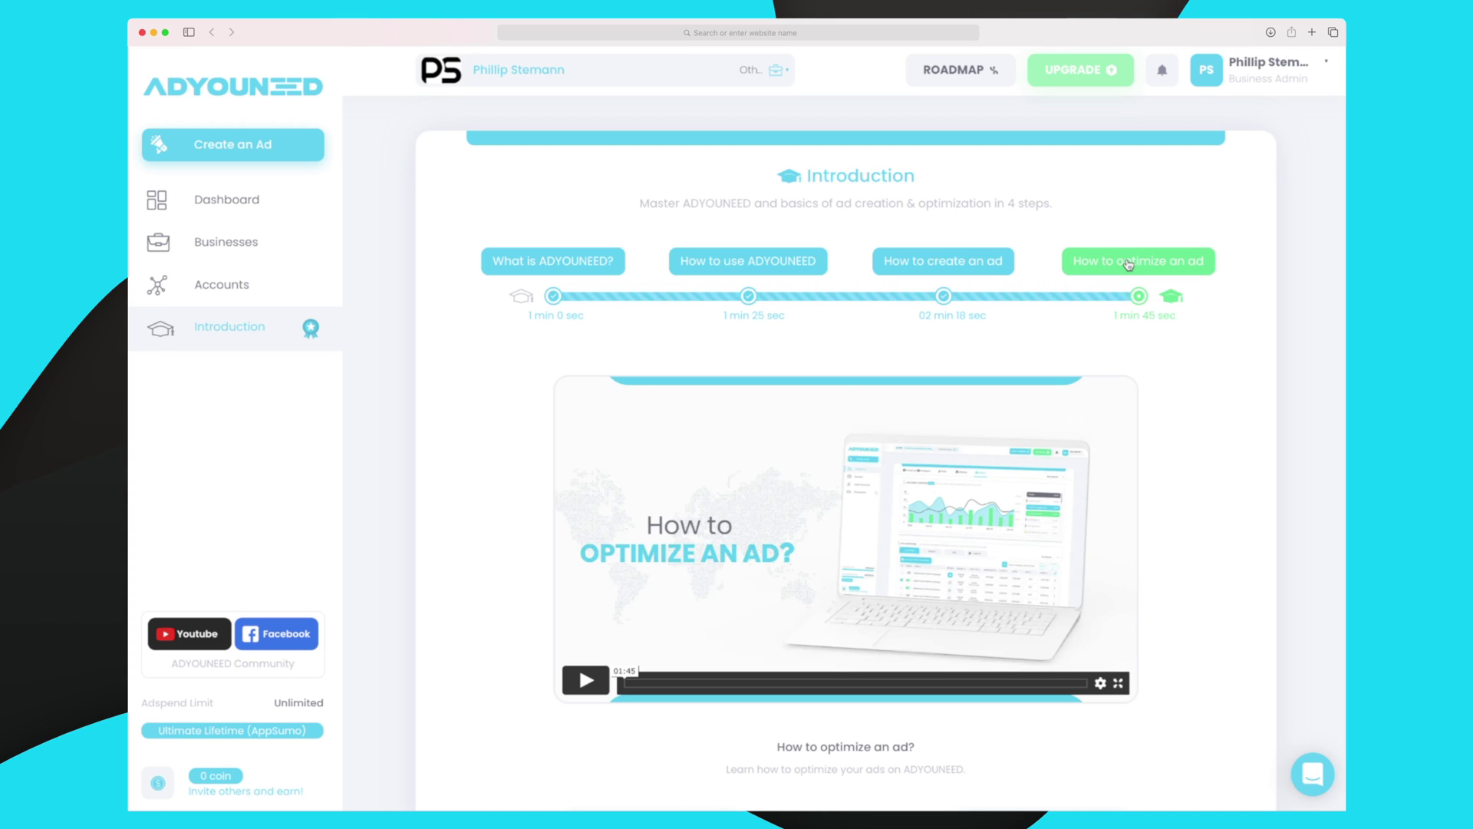
pyautogui.click(228, 201)
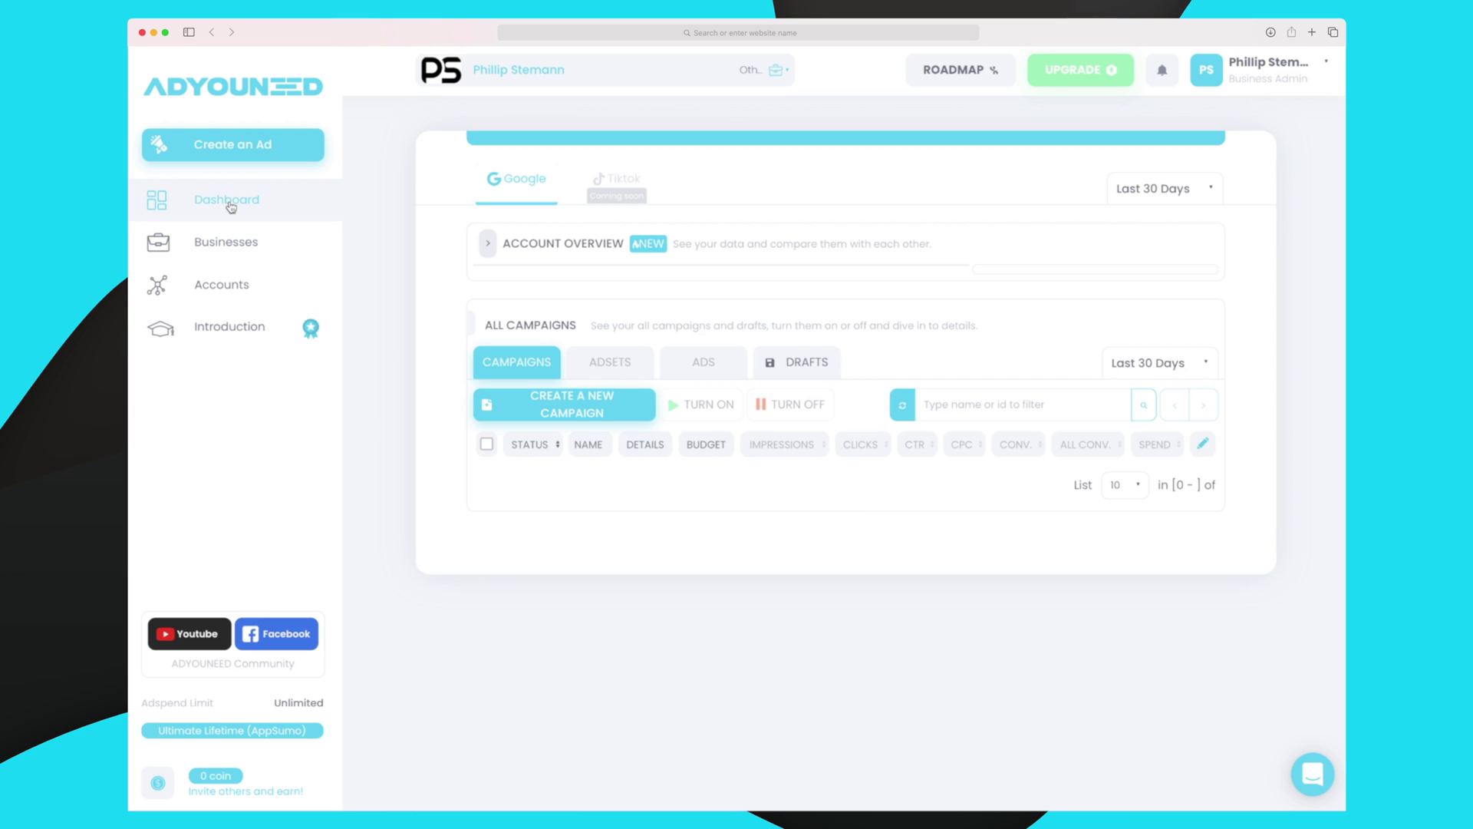
# - Start a new Google campaign of type Dynamic Search Ads
pyautogui.click(581, 407)
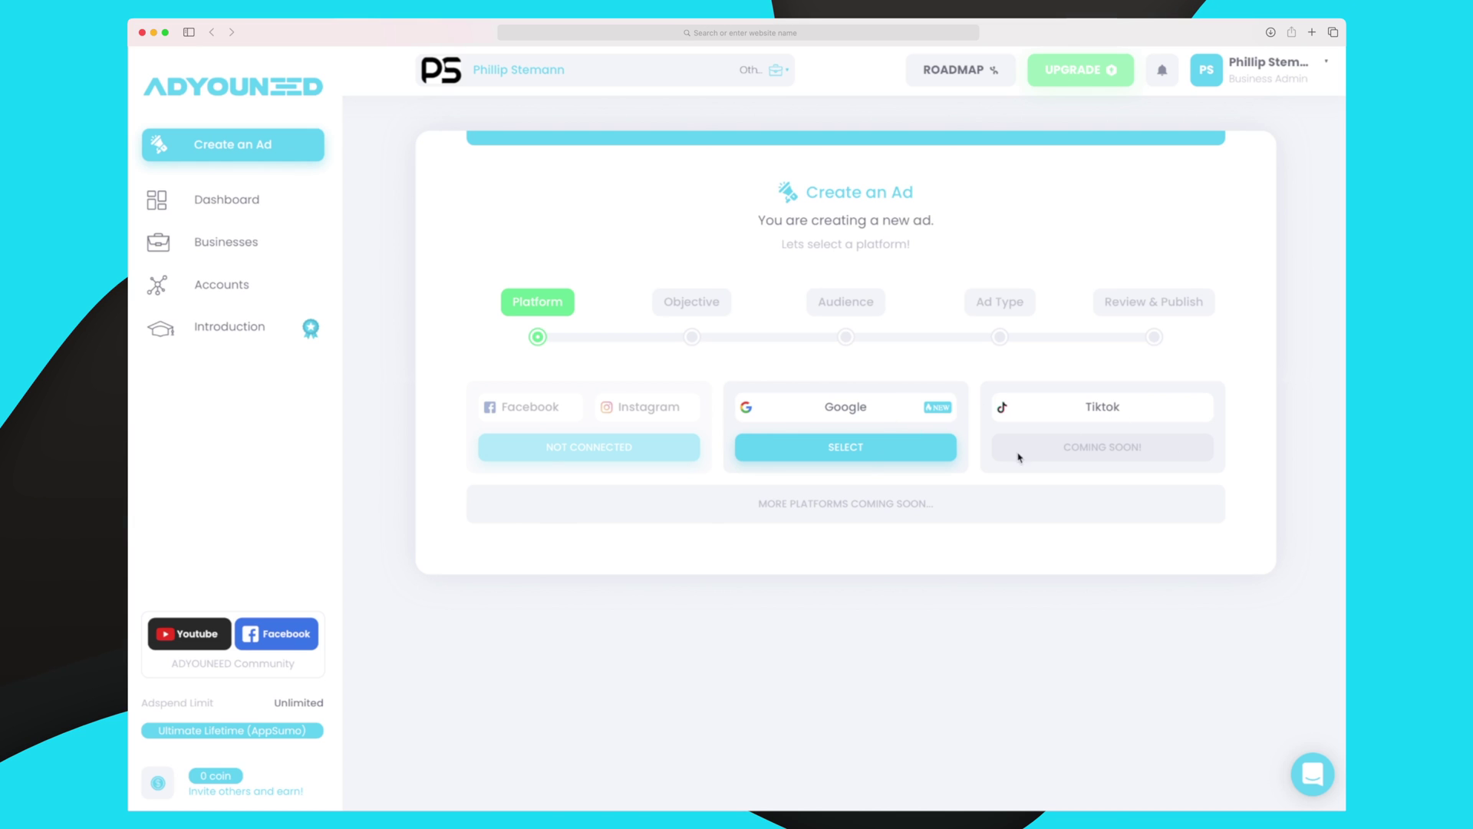
pyautogui.click(865, 457)
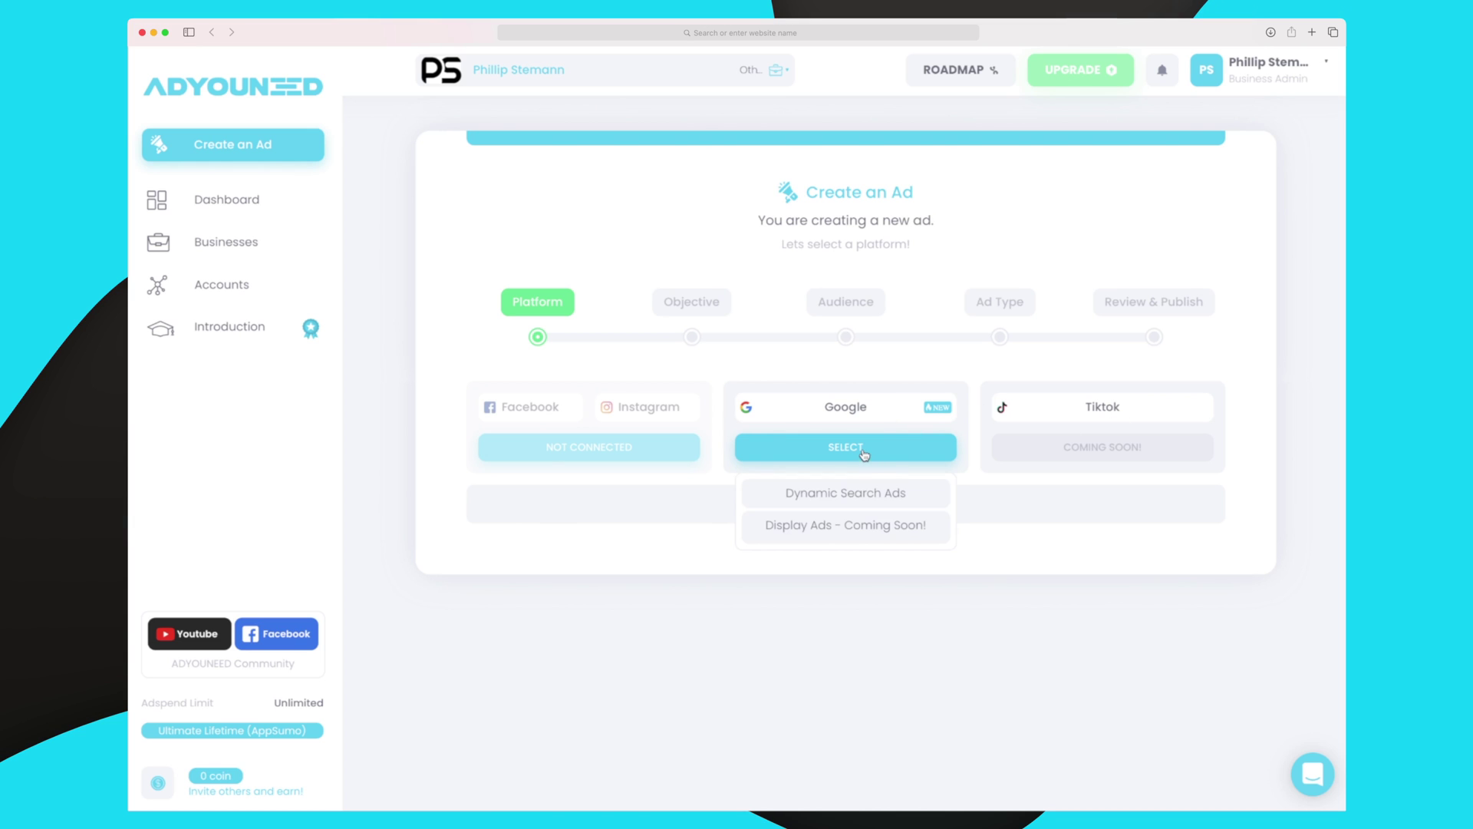
pyautogui.click(842, 498)
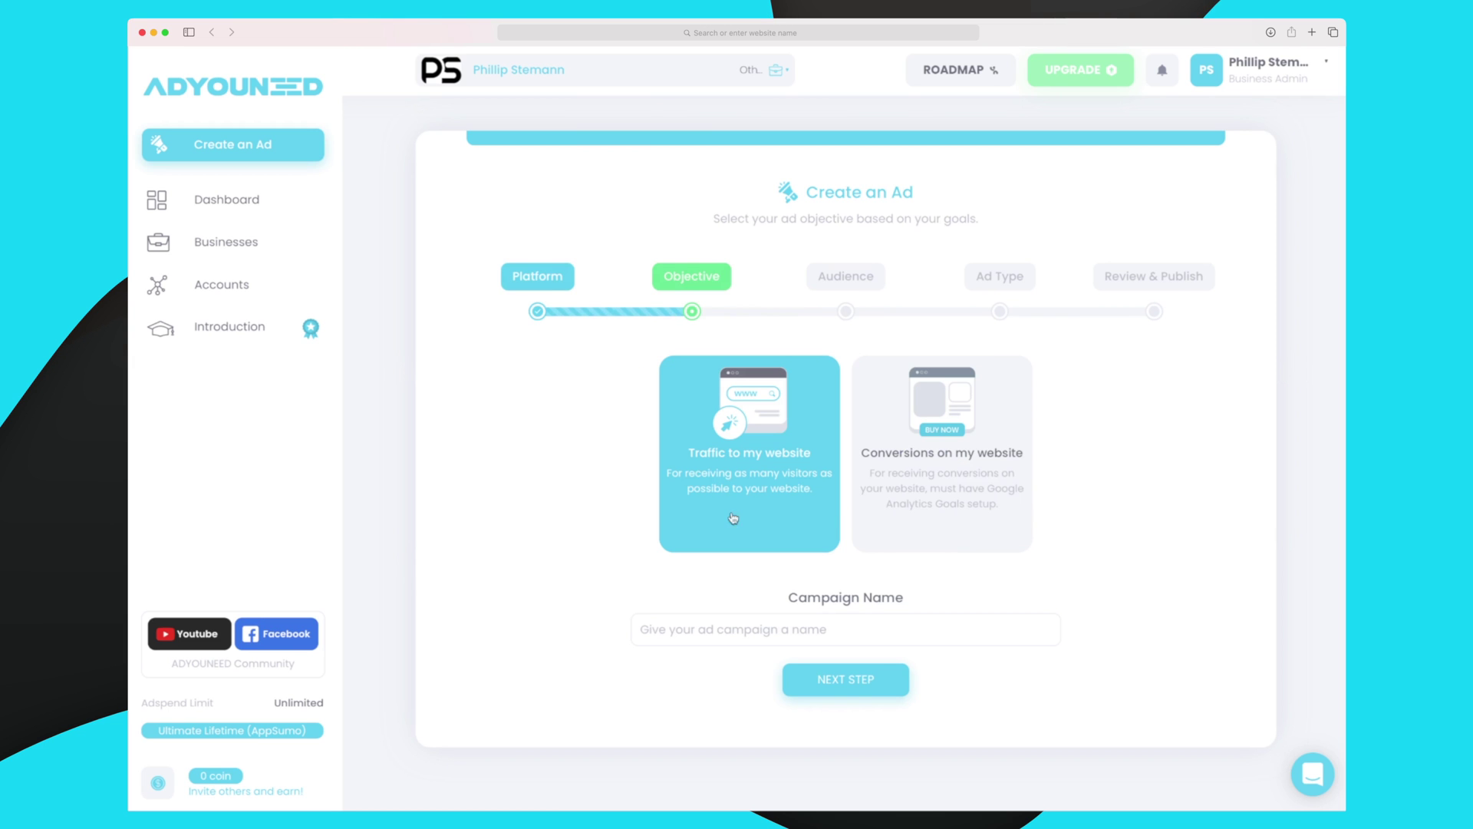
# - Set the objective to Traffic to my website, name the campaign 'YouTube campaign', and continue
pyautogui.click(948, 486)
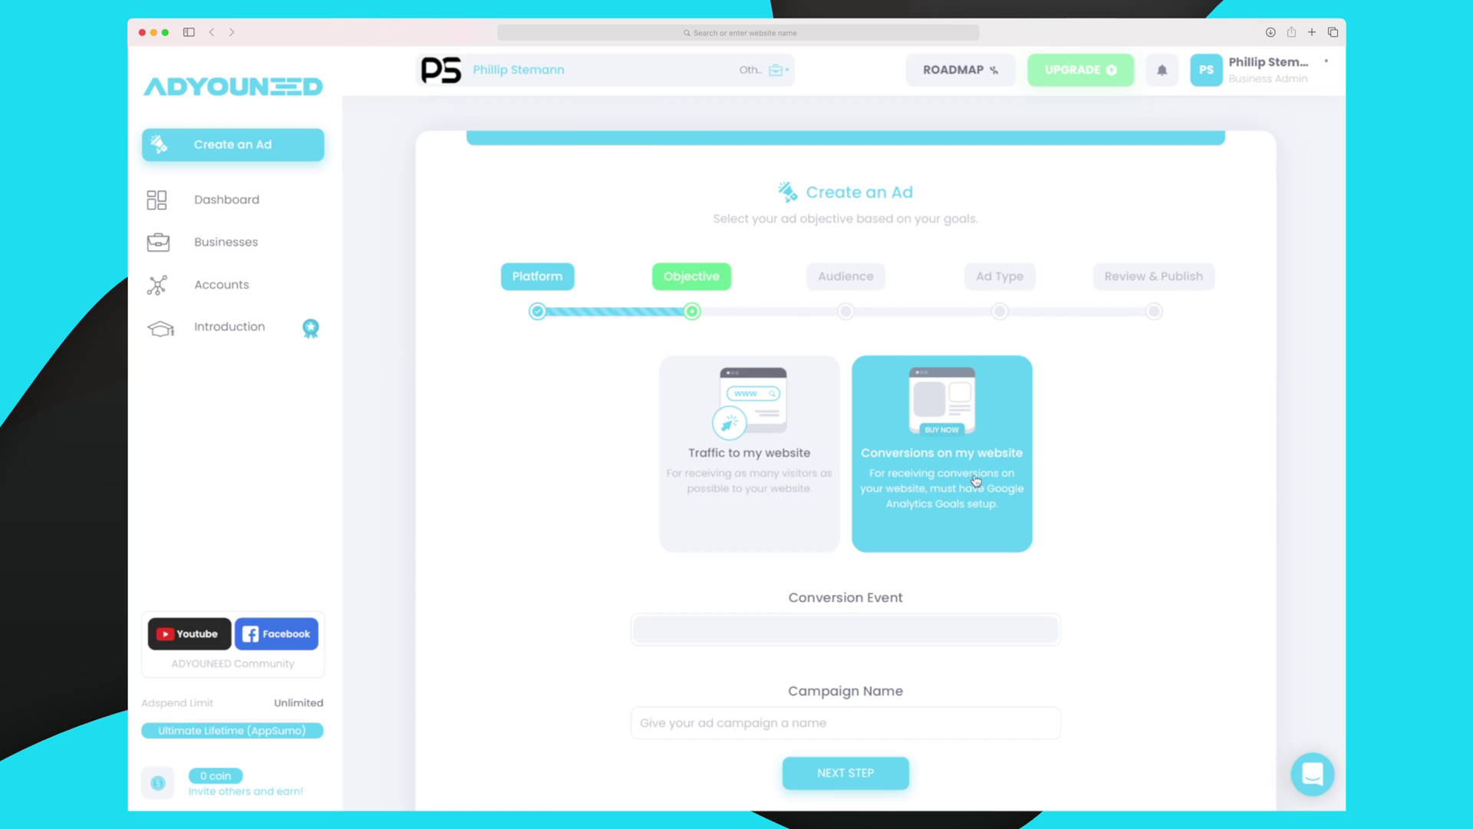
pyautogui.click(758, 477)
pyautogui.click(914, 469)
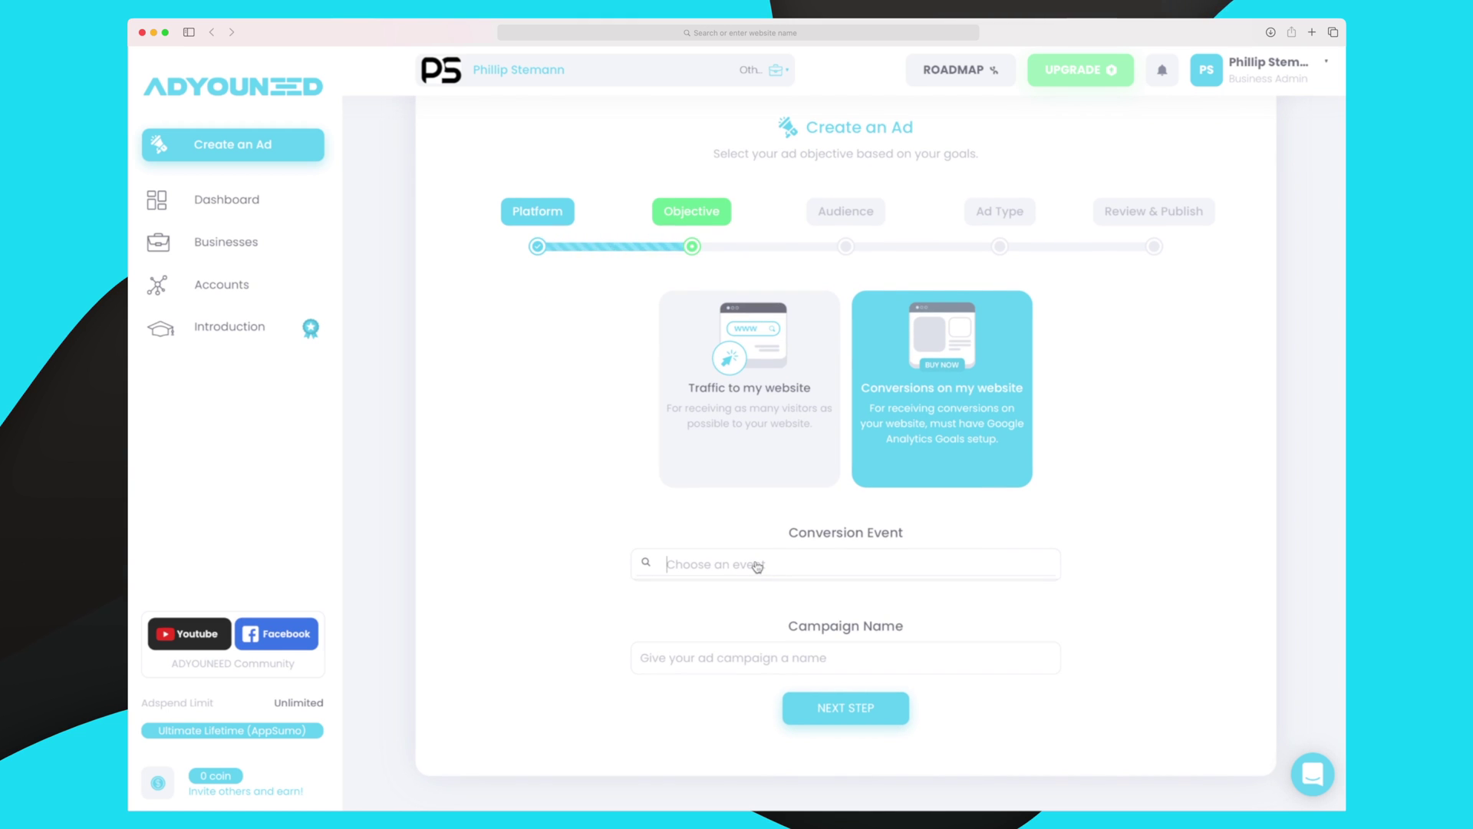
pyautogui.click(744, 432)
pyautogui.click(766, 627)
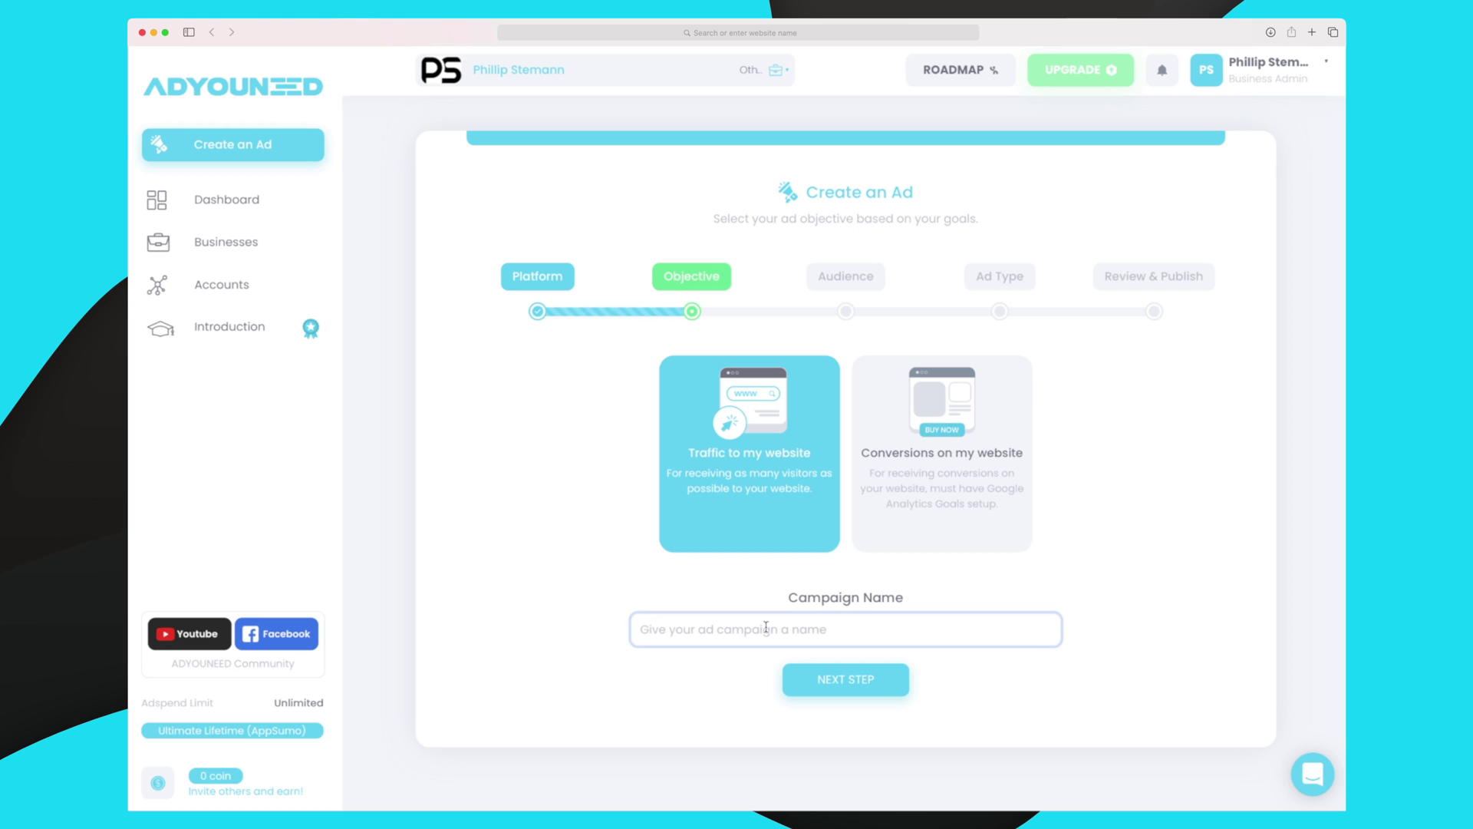
pyautogui.write('YouTube campaign')
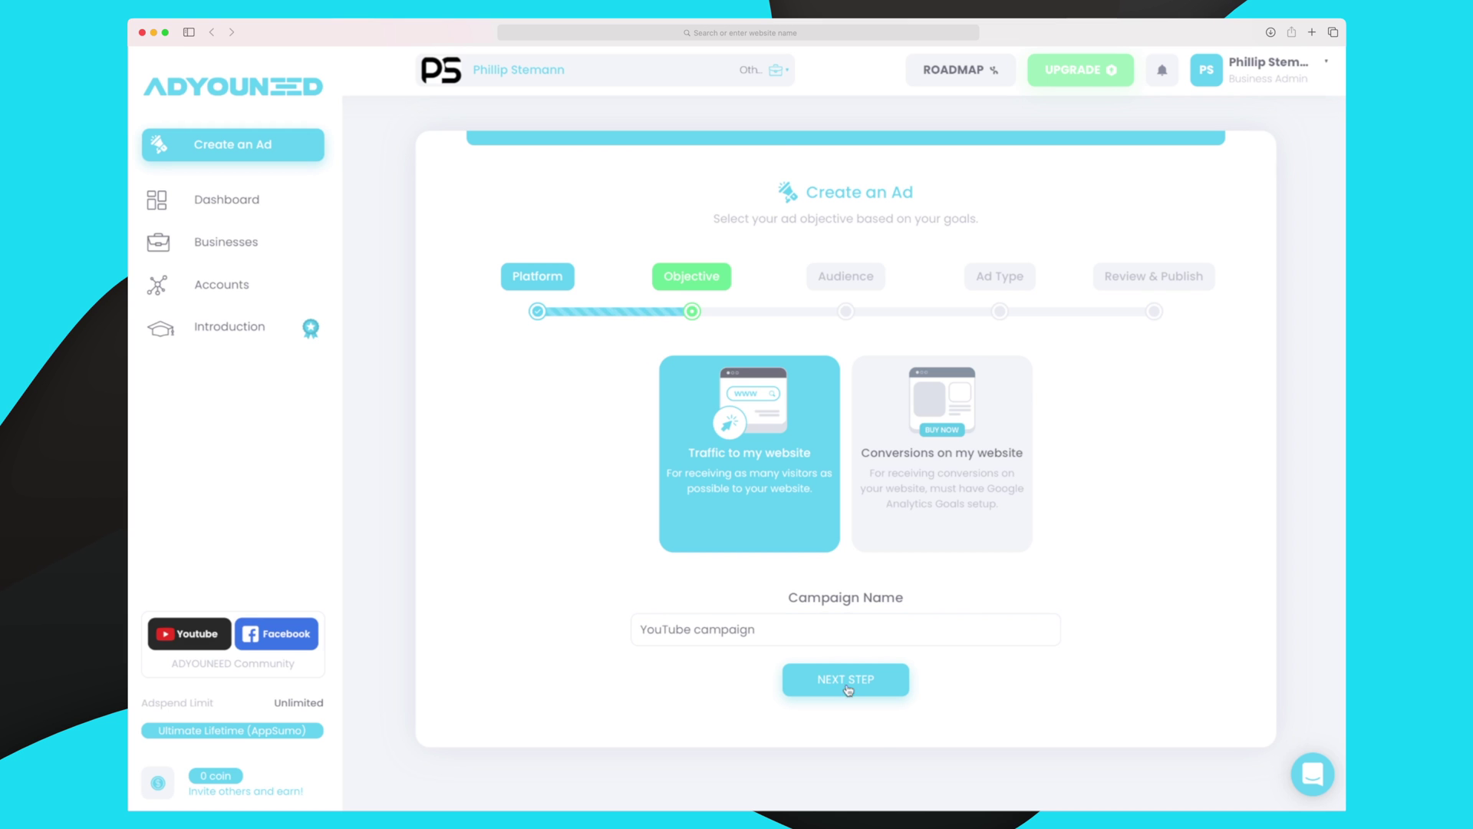
pyautogui.click(845, 680)
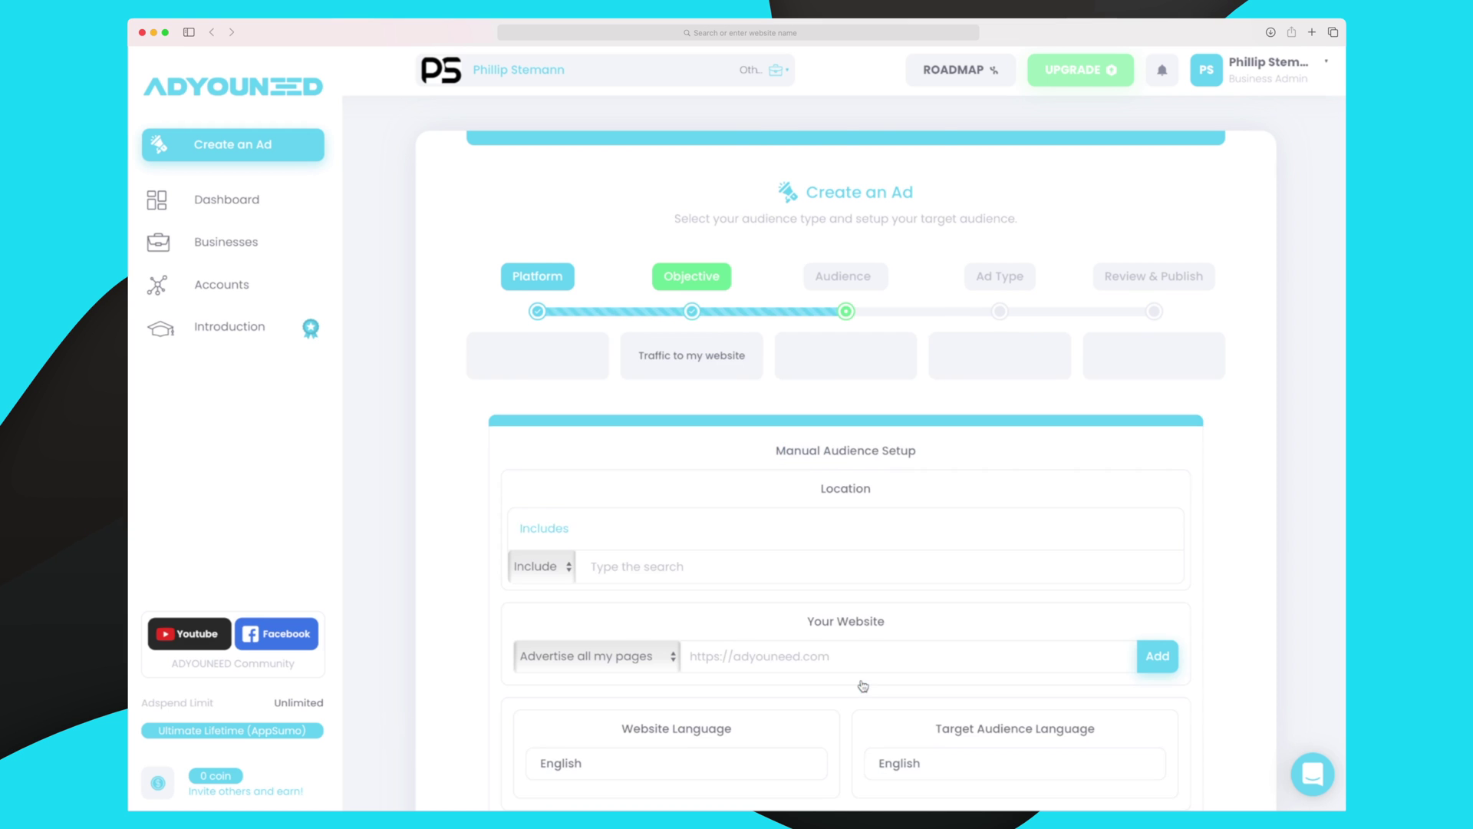
# - Add Germany and France as the target locations
pyautogui.scroll(-2, 699, 565)
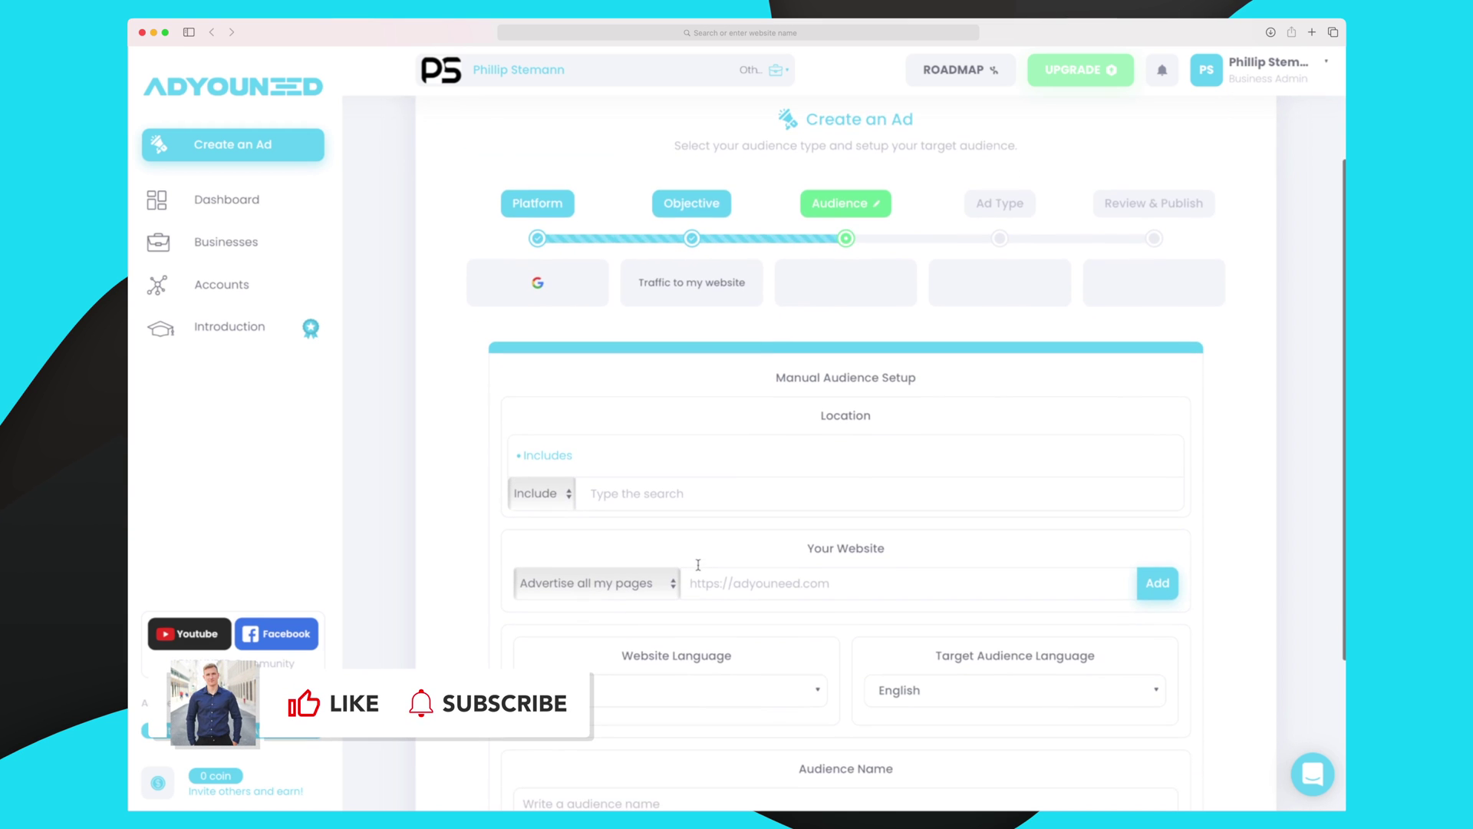
pyautogui.scroll(-2, 698, 566)
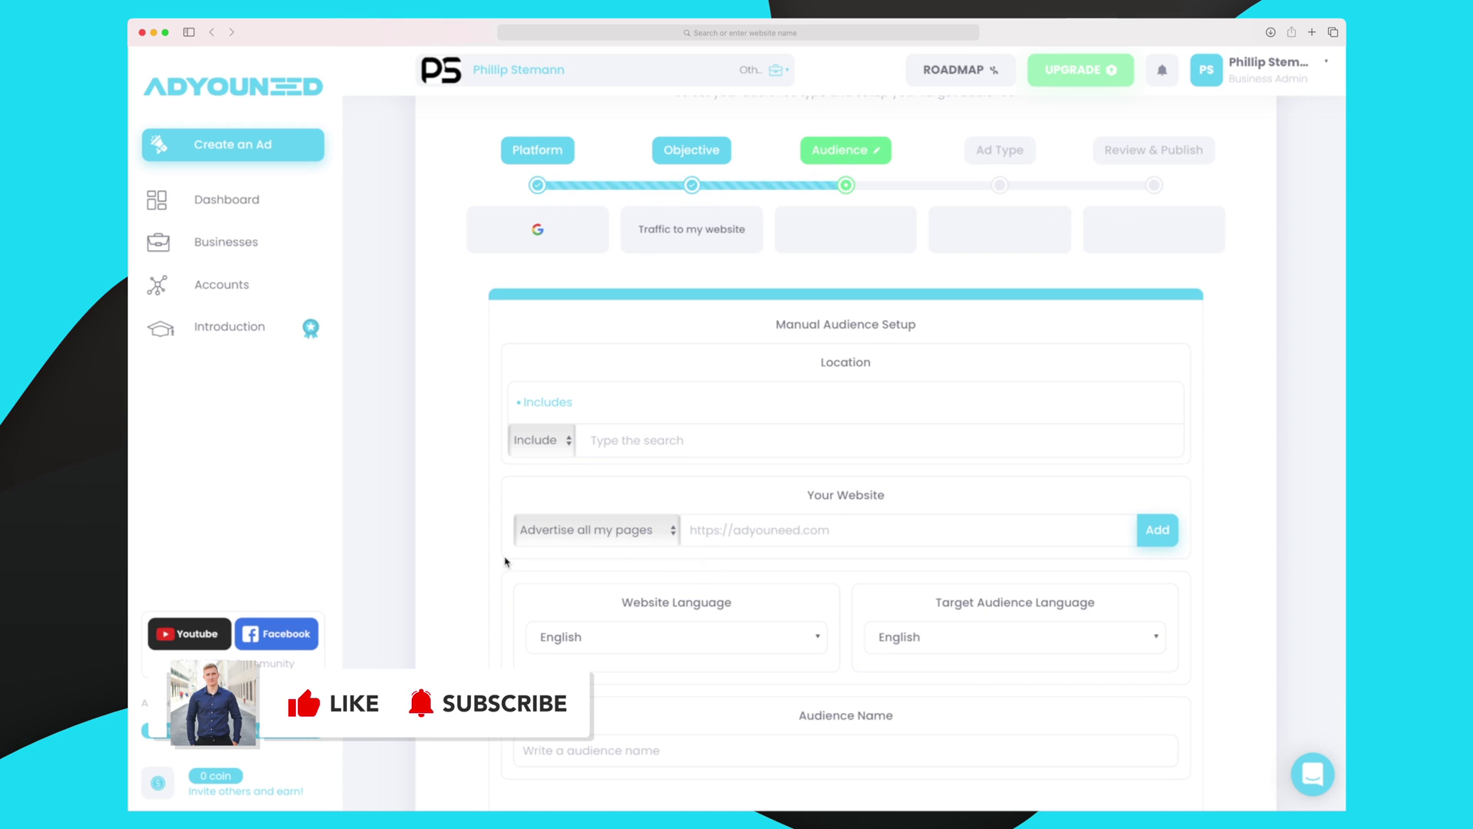
pyautogui.scroll(-2, 505, 562)
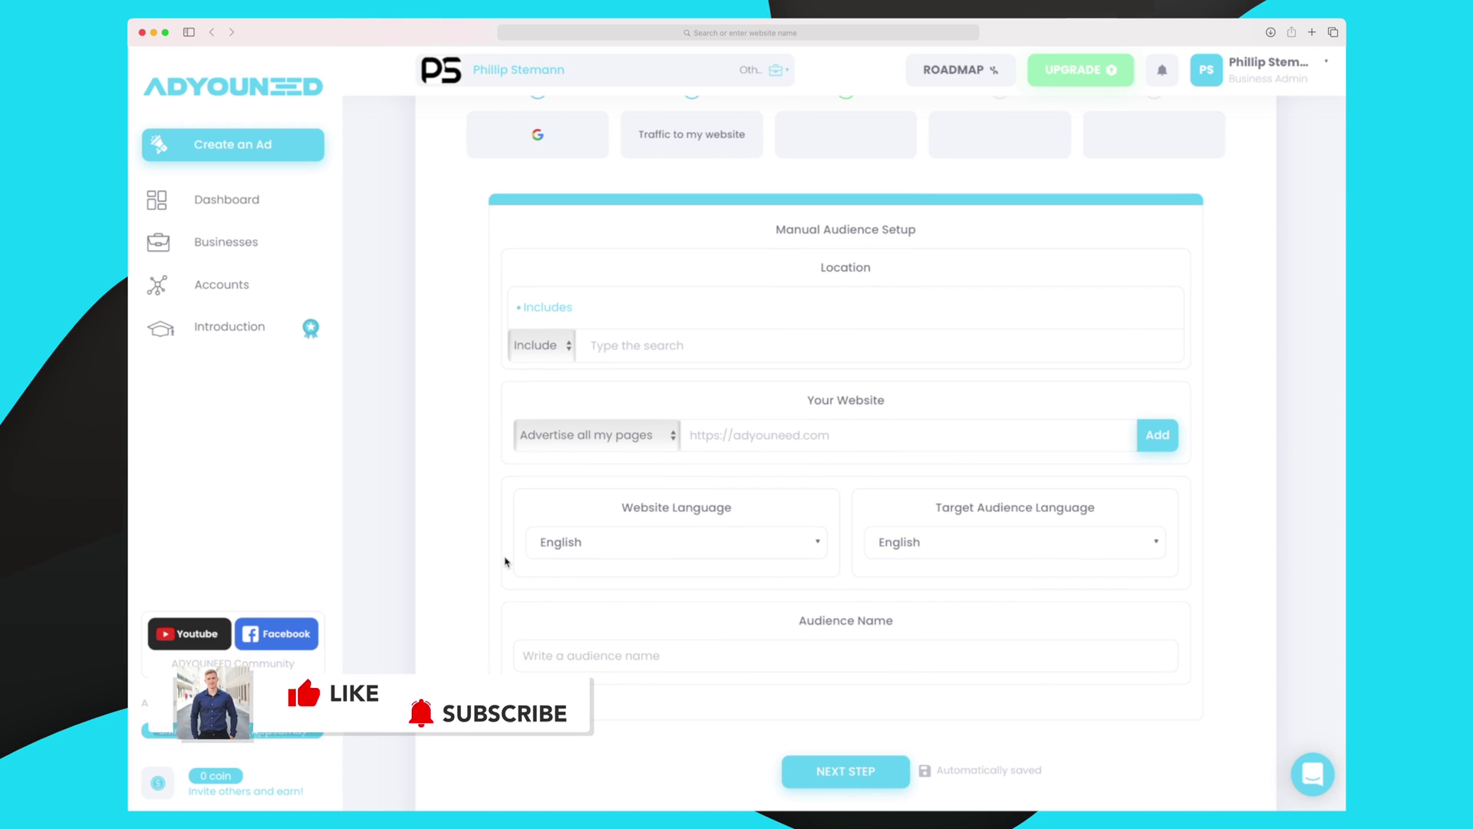
pyautogui.scroll(1, 505, 562)
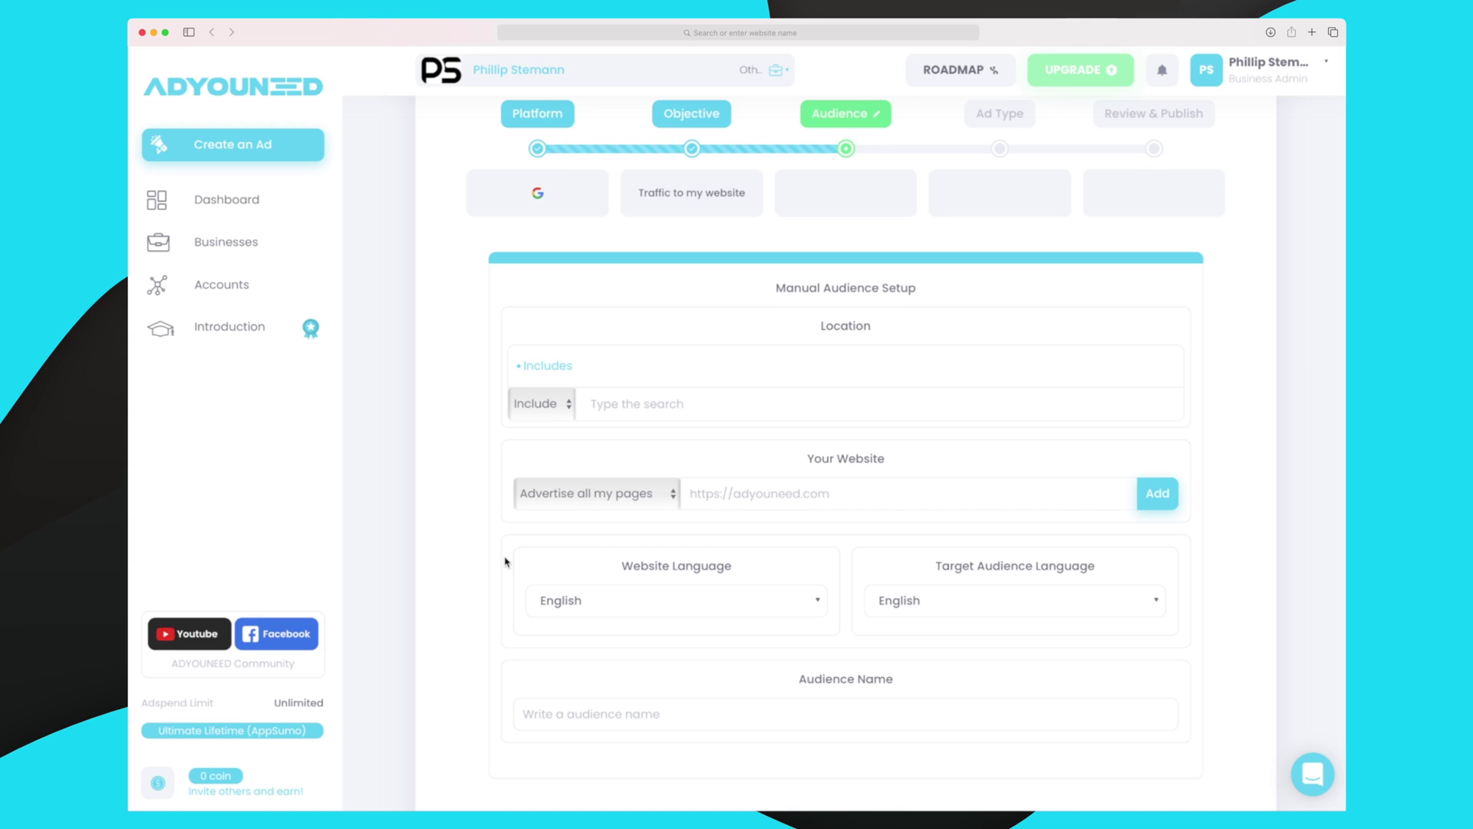
pyautogui.scroll(-1, 776, 352)
pyautogui.scroll(1, 775, 352)
pyautogui.scroll(-3, 839, 339)
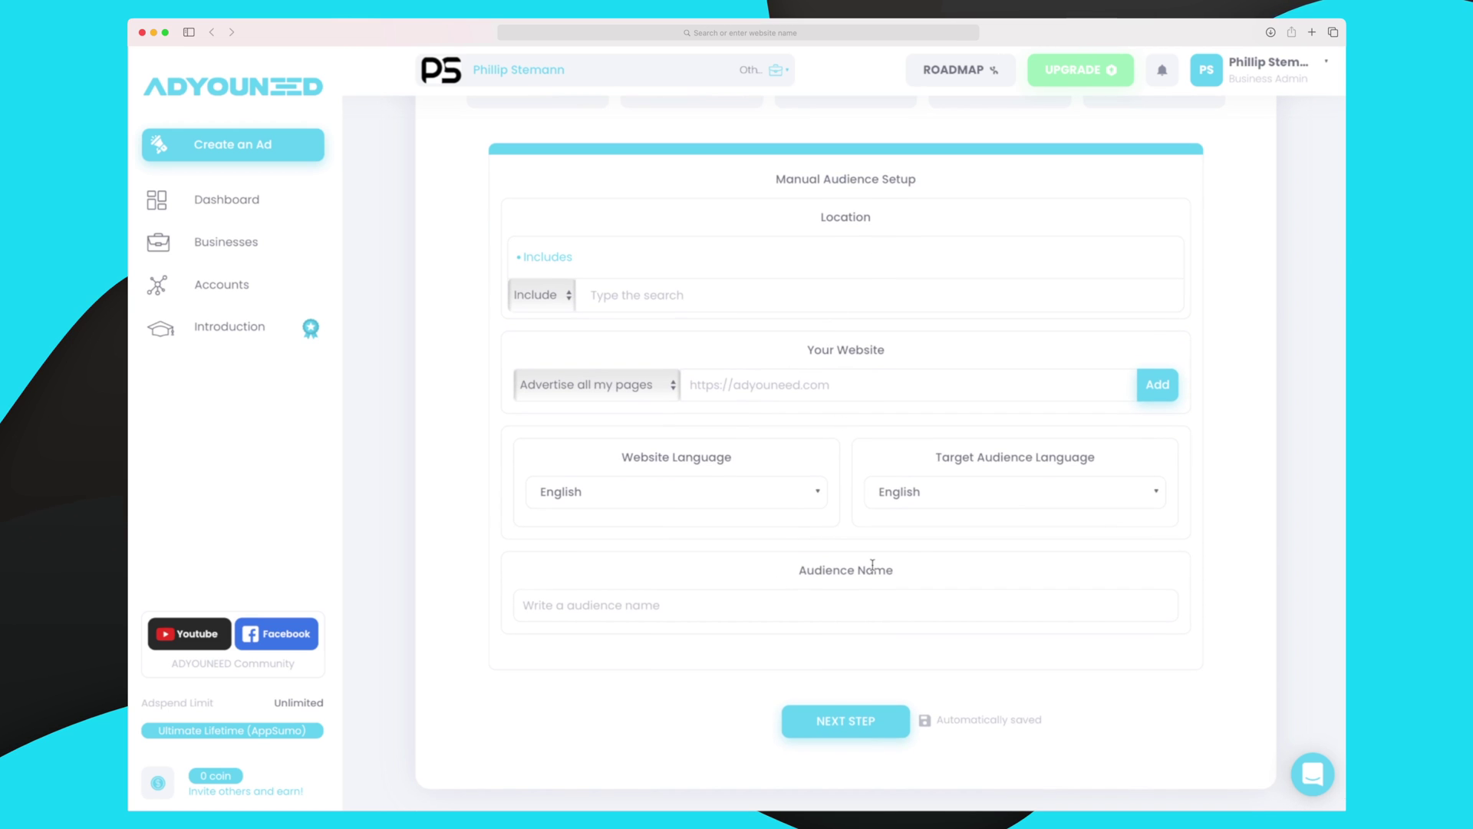
pyautogui.scroll(1, 685, 274)
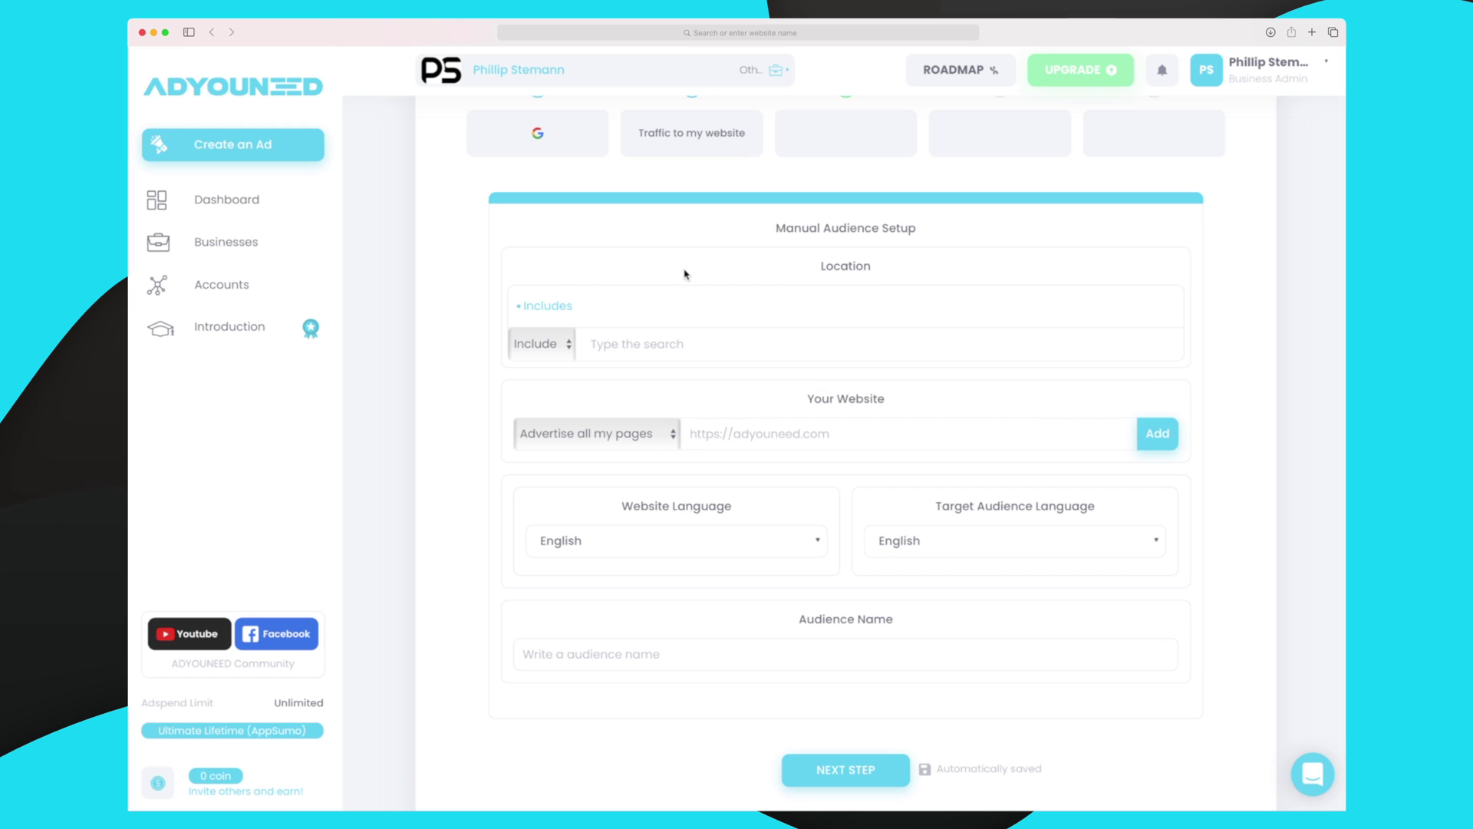
pyautogui.click(649, 343)
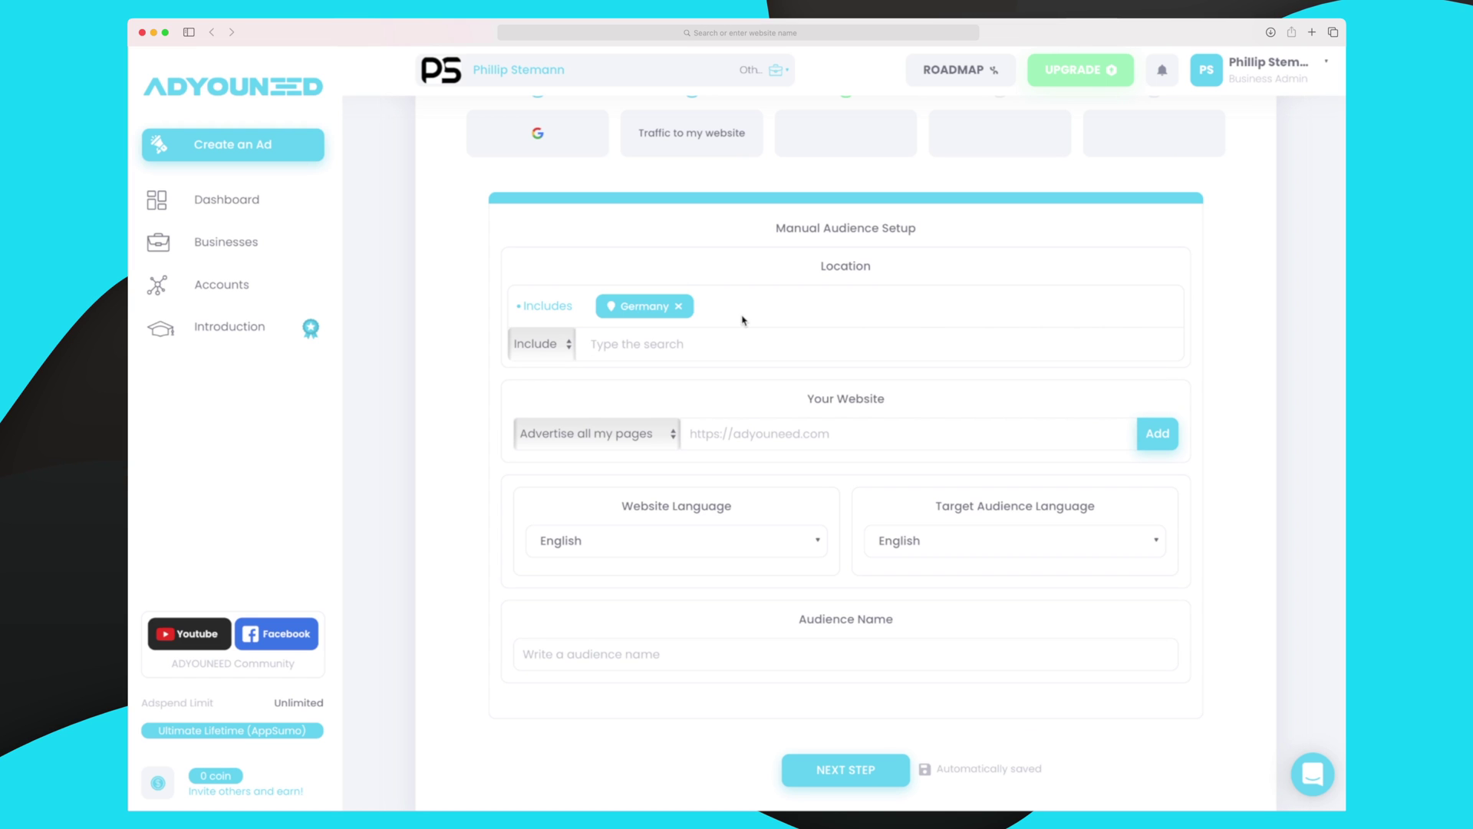
pyautogui.click(680, 343)
# - Choose 'Advertise only 1 page' and paste in the website URL as that page
pyautogui.click(728, 434)
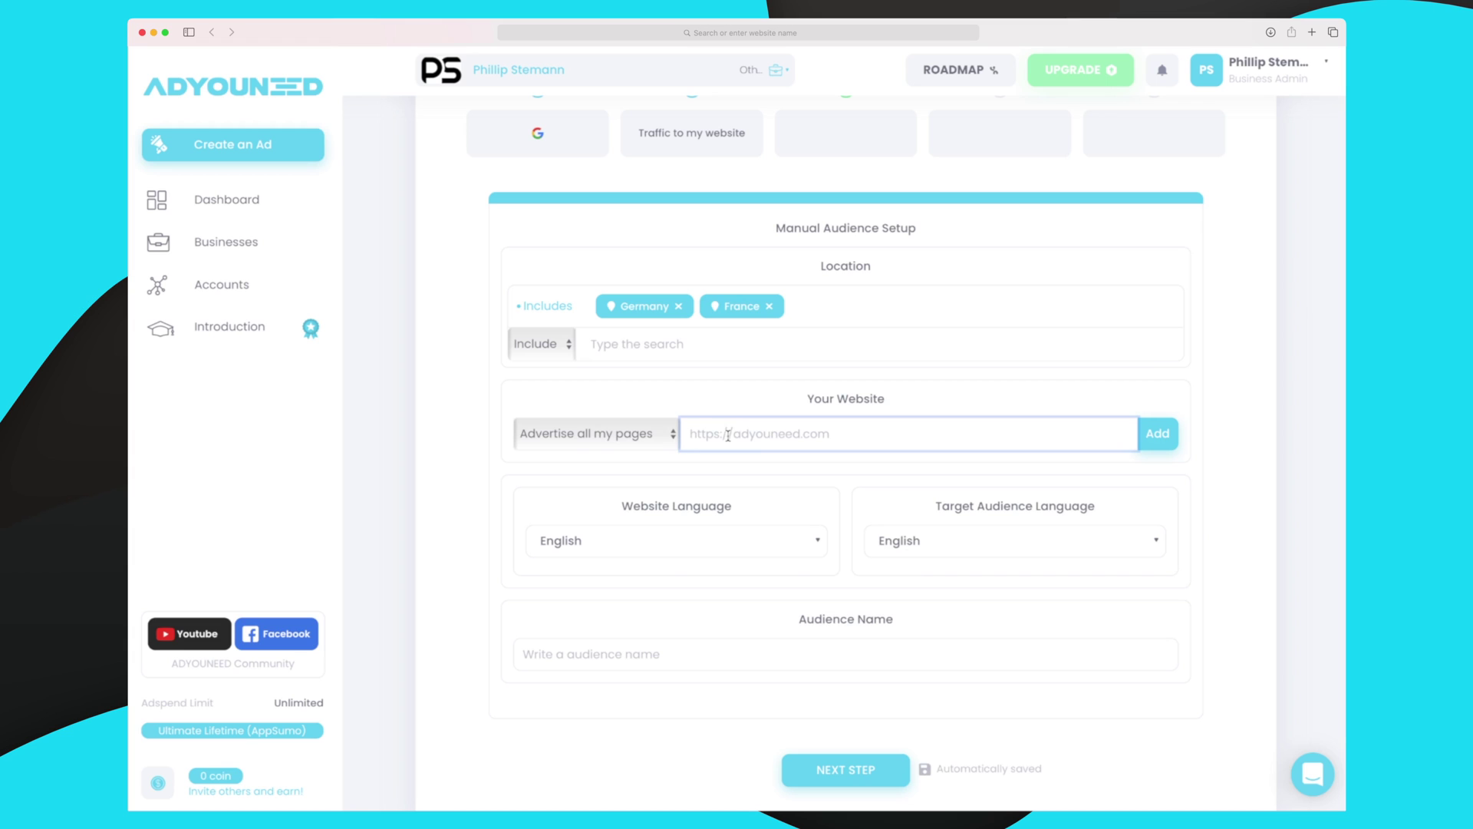
pyautogui.click(652, 437)
pyautogui.click(765, 443)
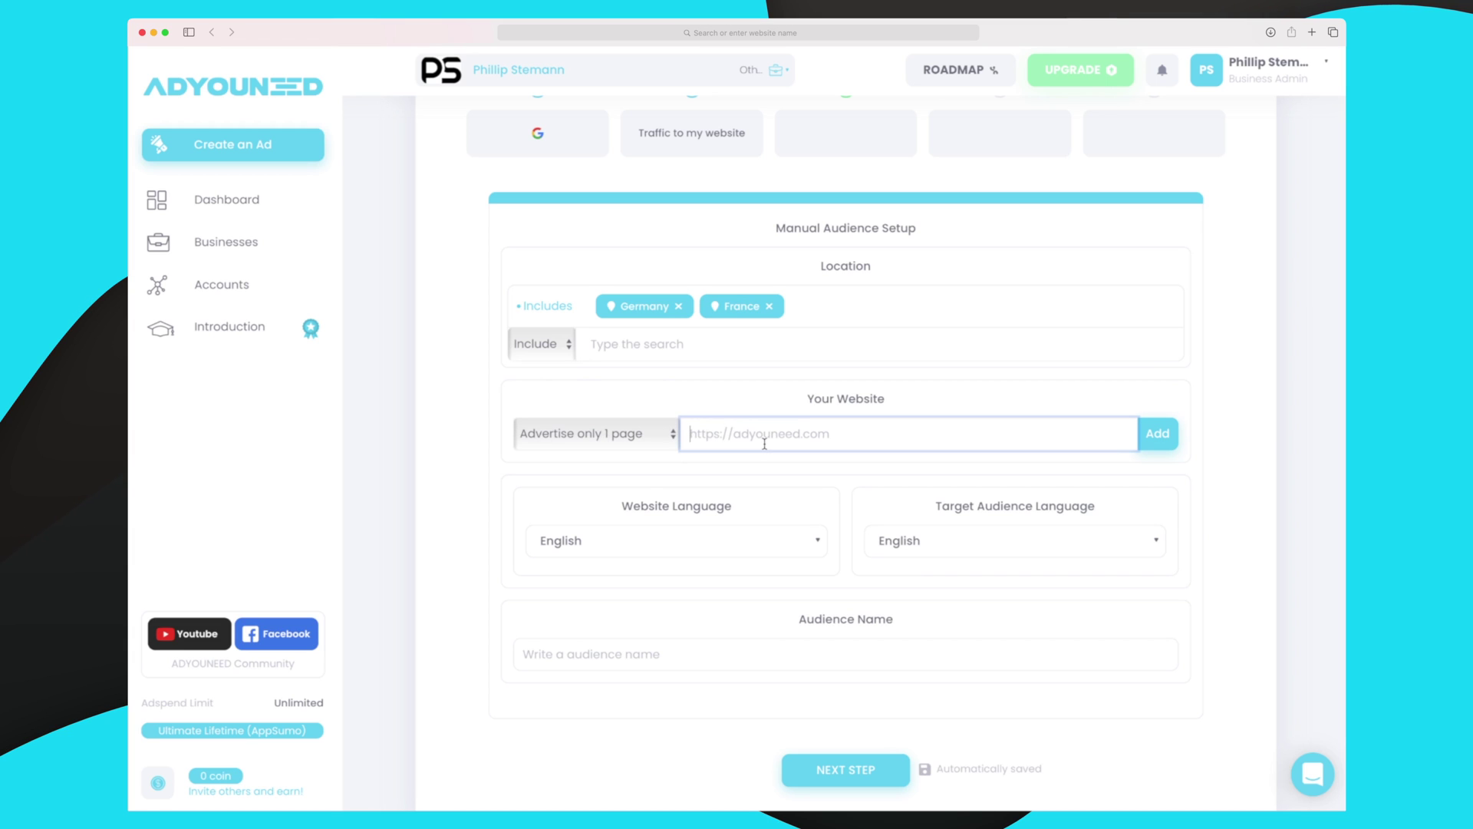
pyautogui.write('https://phillipstemann.com')
pyautogui.press('Return')
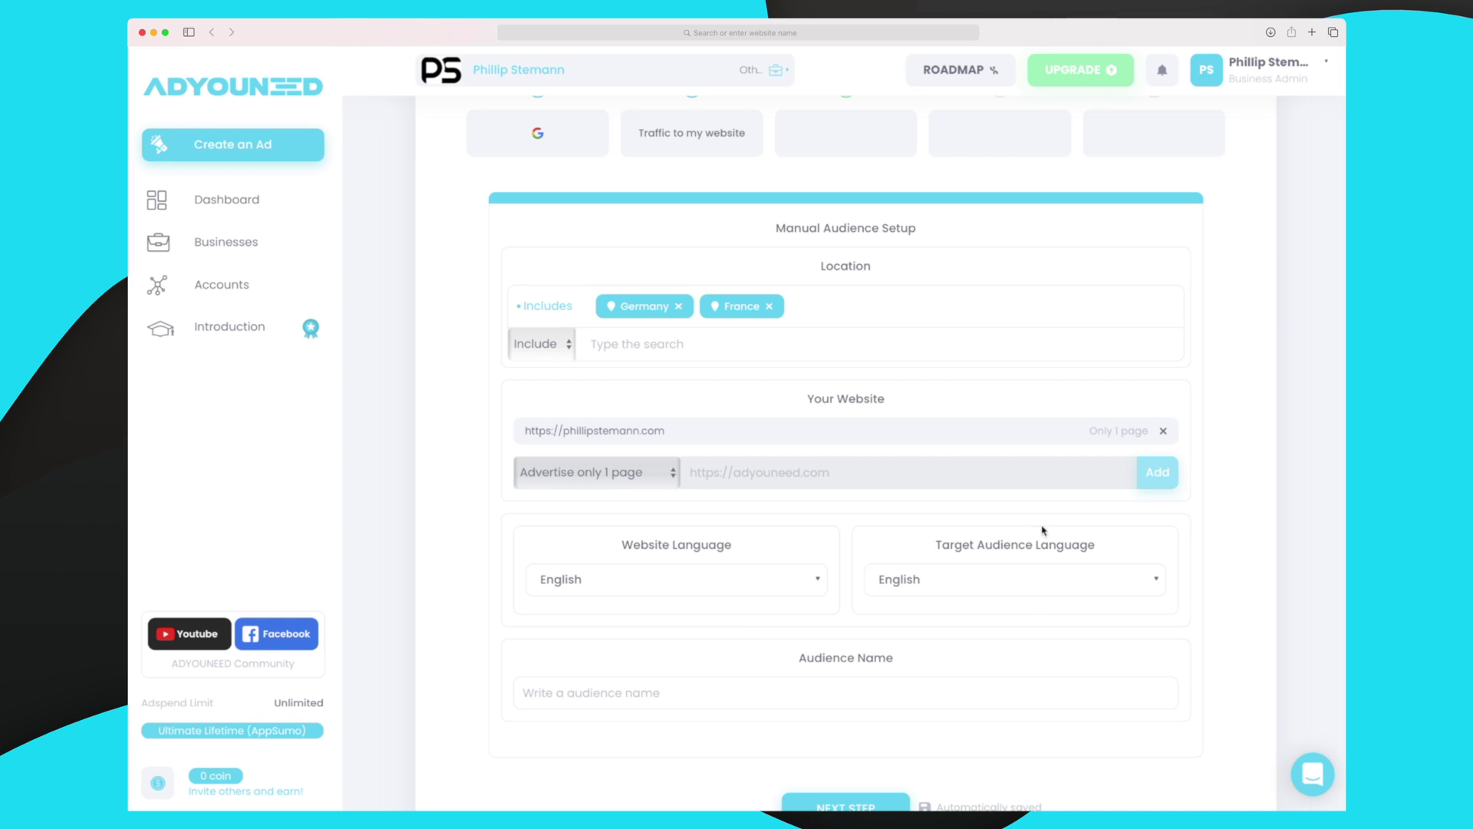
# - Keep English as the language, name the audience 'Germany and France', and proceed to ad creation
pyautogui.click(970, 586)
pyautogui.scroll(-15, 983, 697)
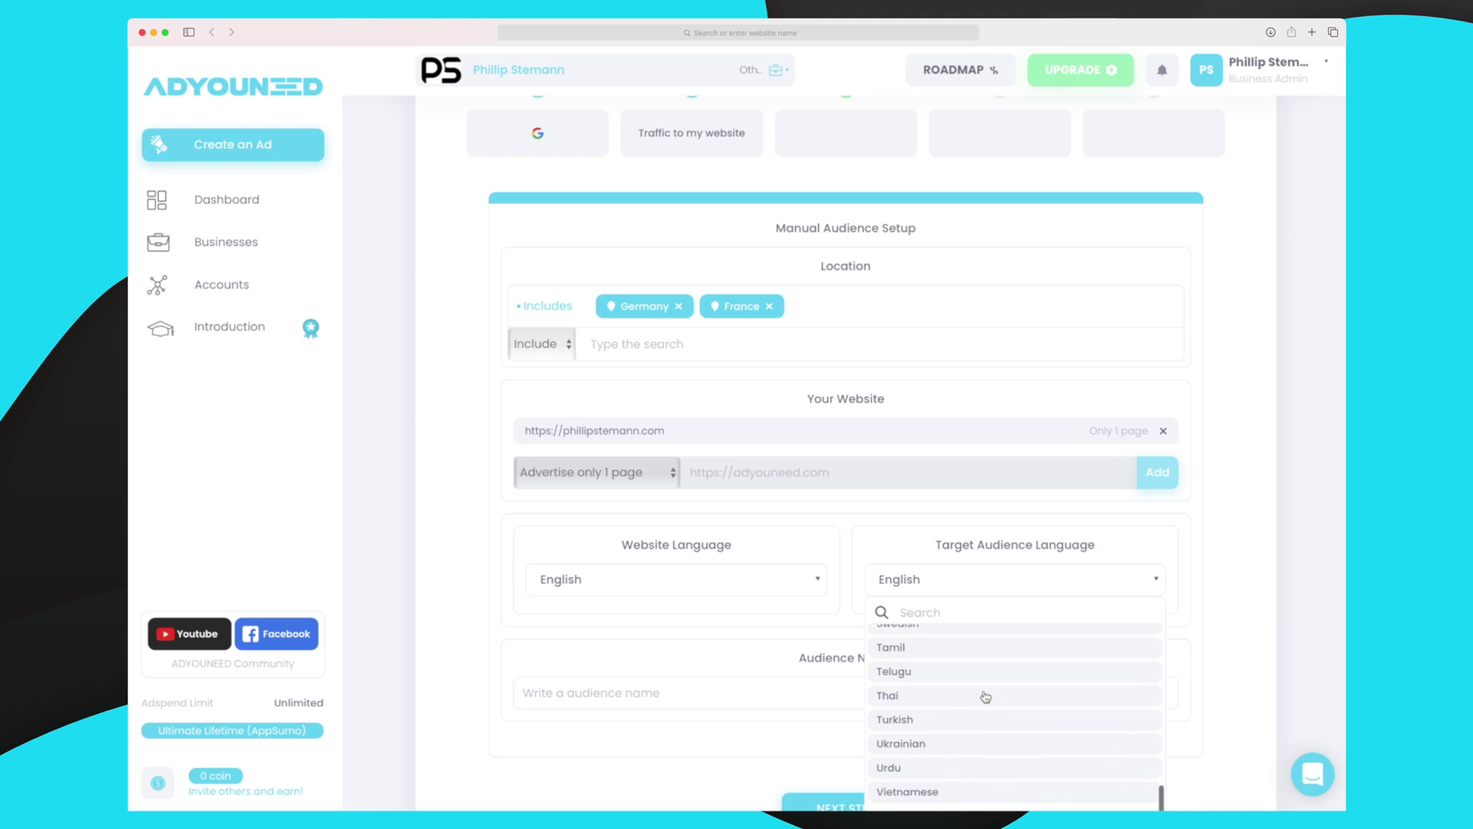
pyautogui.scroll(5, 983, 695)
pyautogui.scroll(-2, 684, 486)
pyautogui.click(675, 480)
pyautogui.scroll(-1, 659, 637)
pyautogui.scroll(-6, 660, 638)
pyautogui.press('Tab')
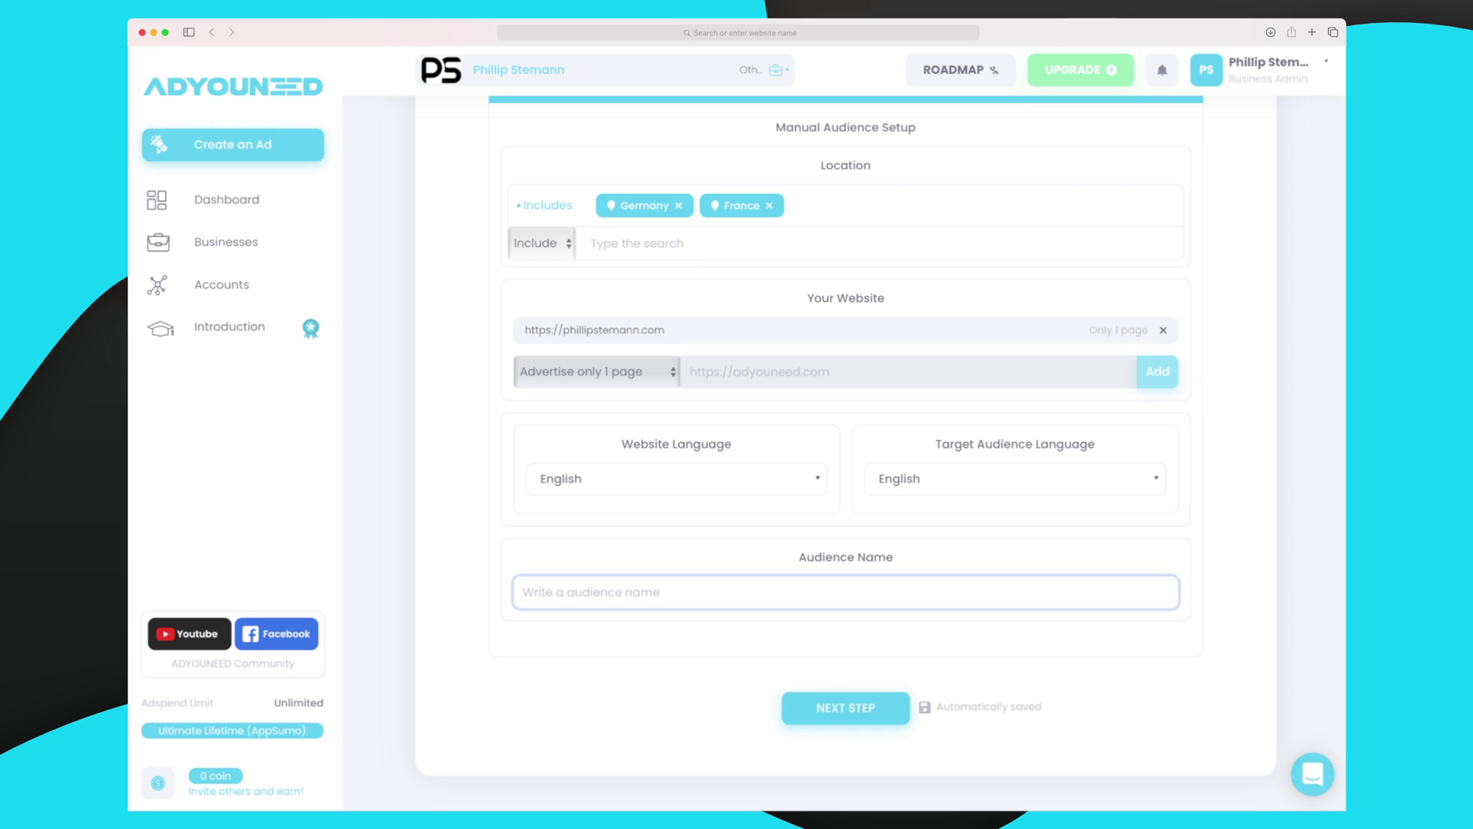
pyautogui.write('Germany and France')
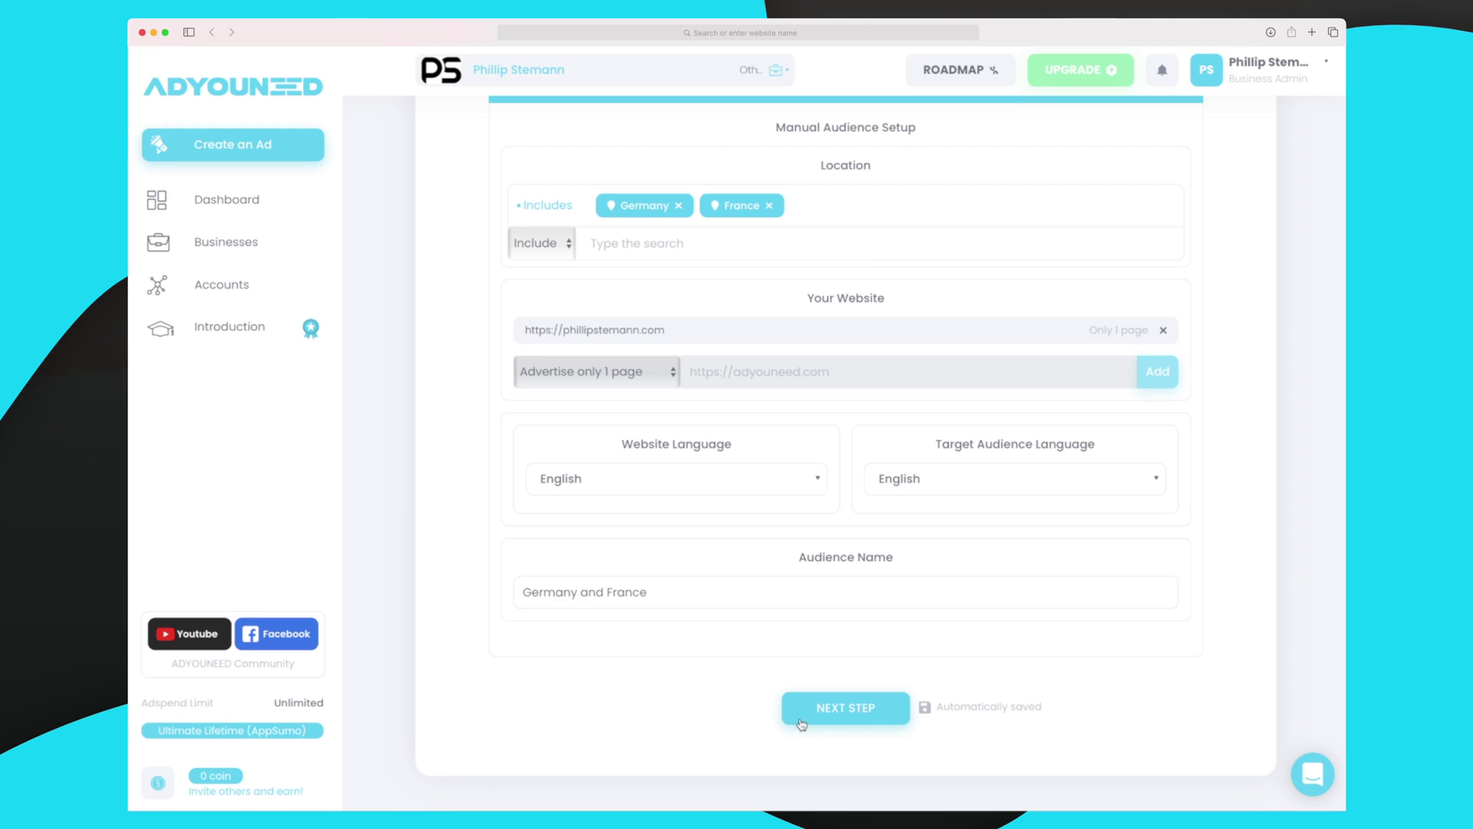
pyautogui.click(847, 717)
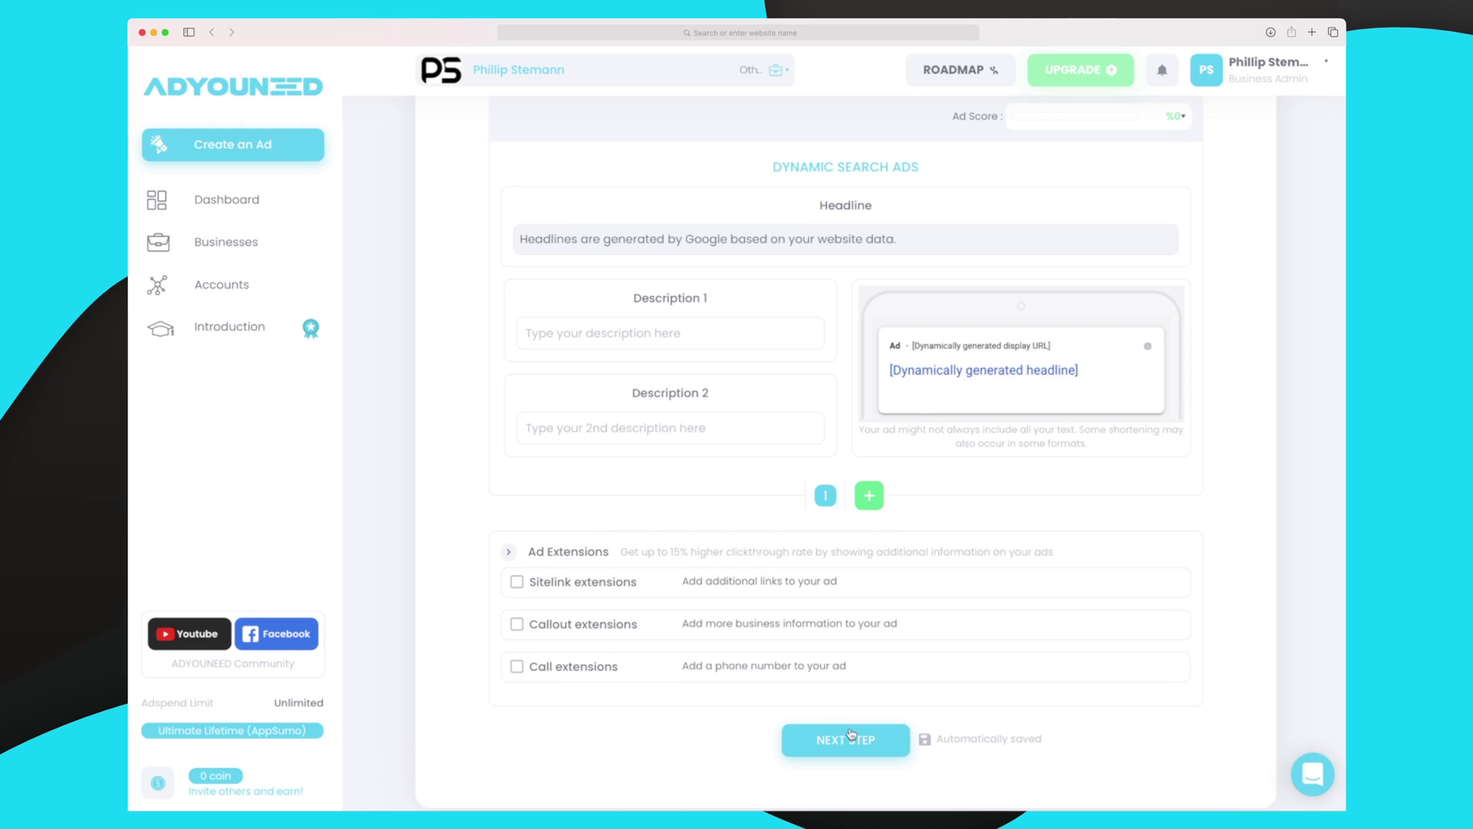
# - View the tips for improving the Dynamic Search Ad's ad score
pyautogui.scroll(2, 849, 725)
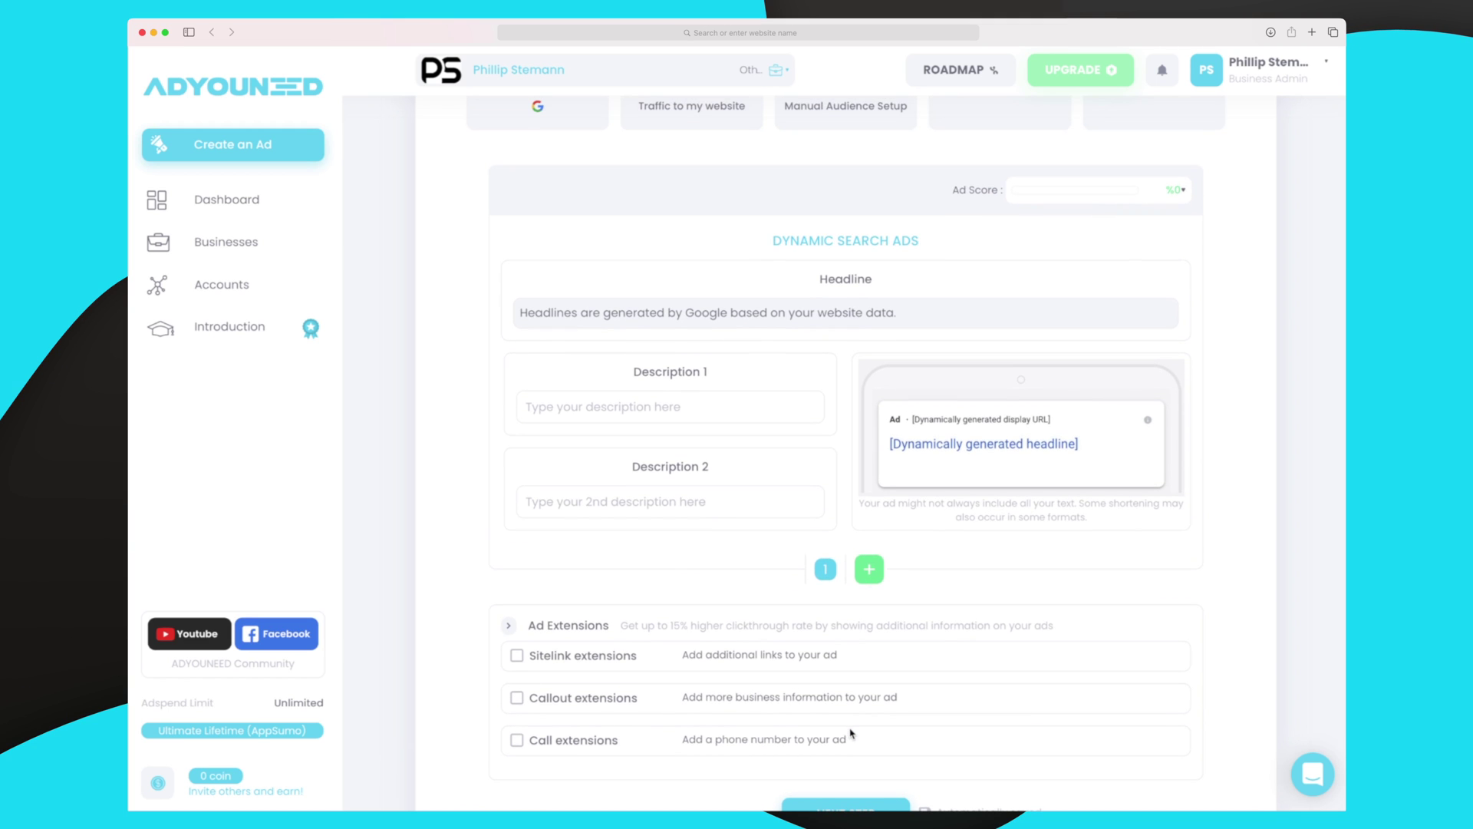
pyautogui.click(1170, 193)
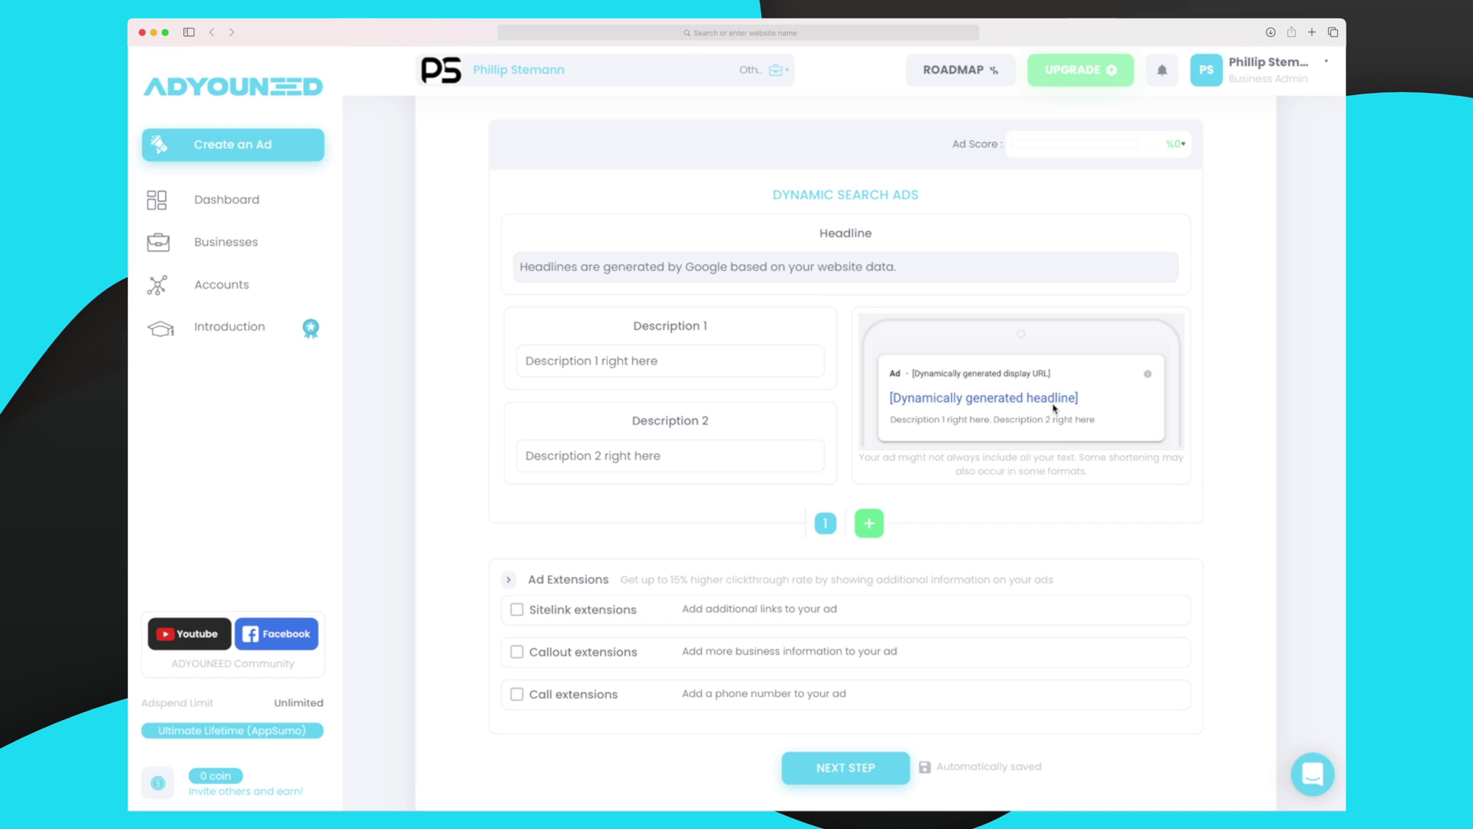
# - Add a new blank ad creative version and begin its Description 1
pyautogui.click(870, 523)
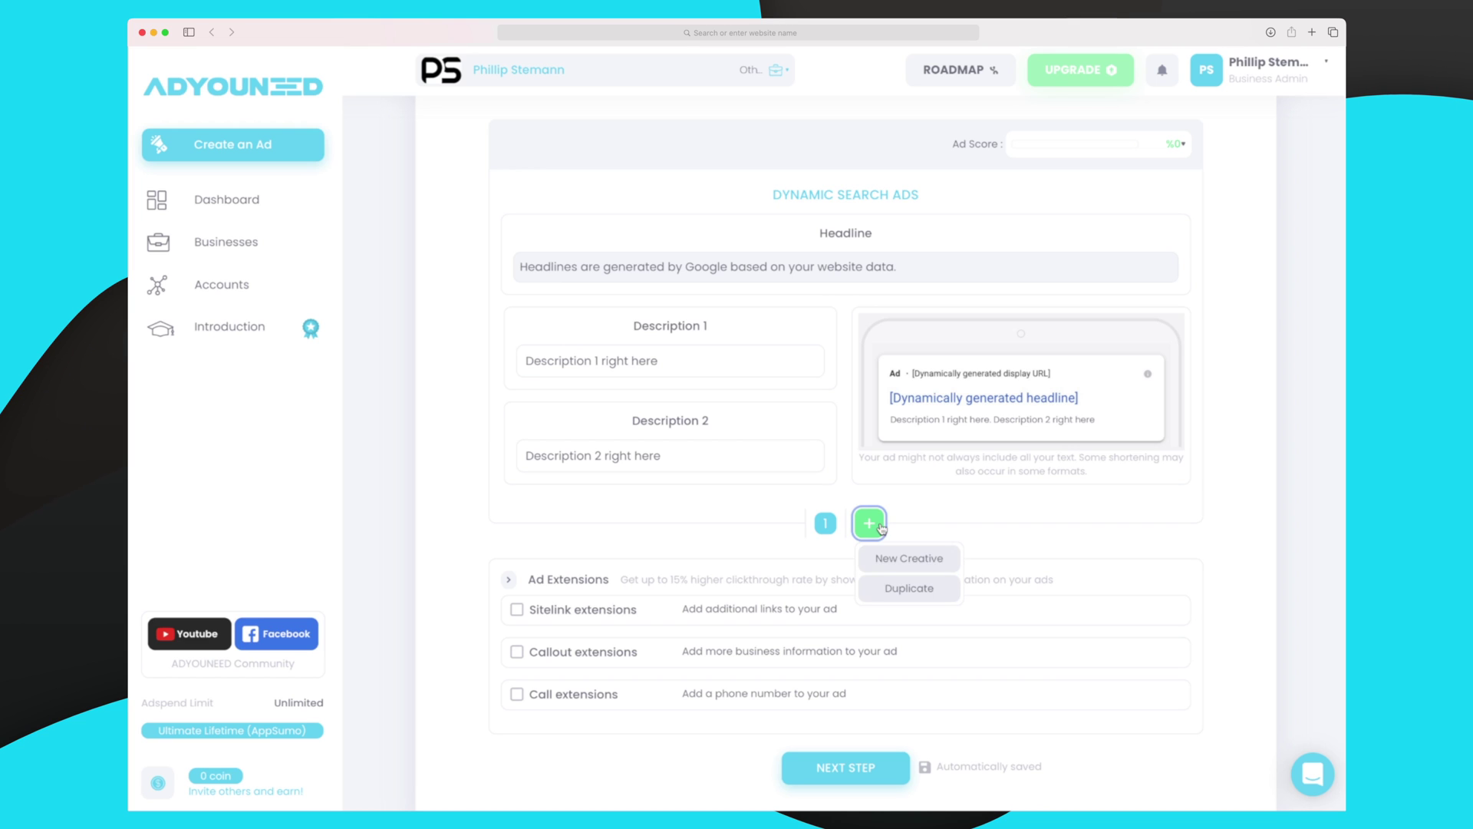
pyautogui.click(915, 566)
pyautogui.click(682, 360)
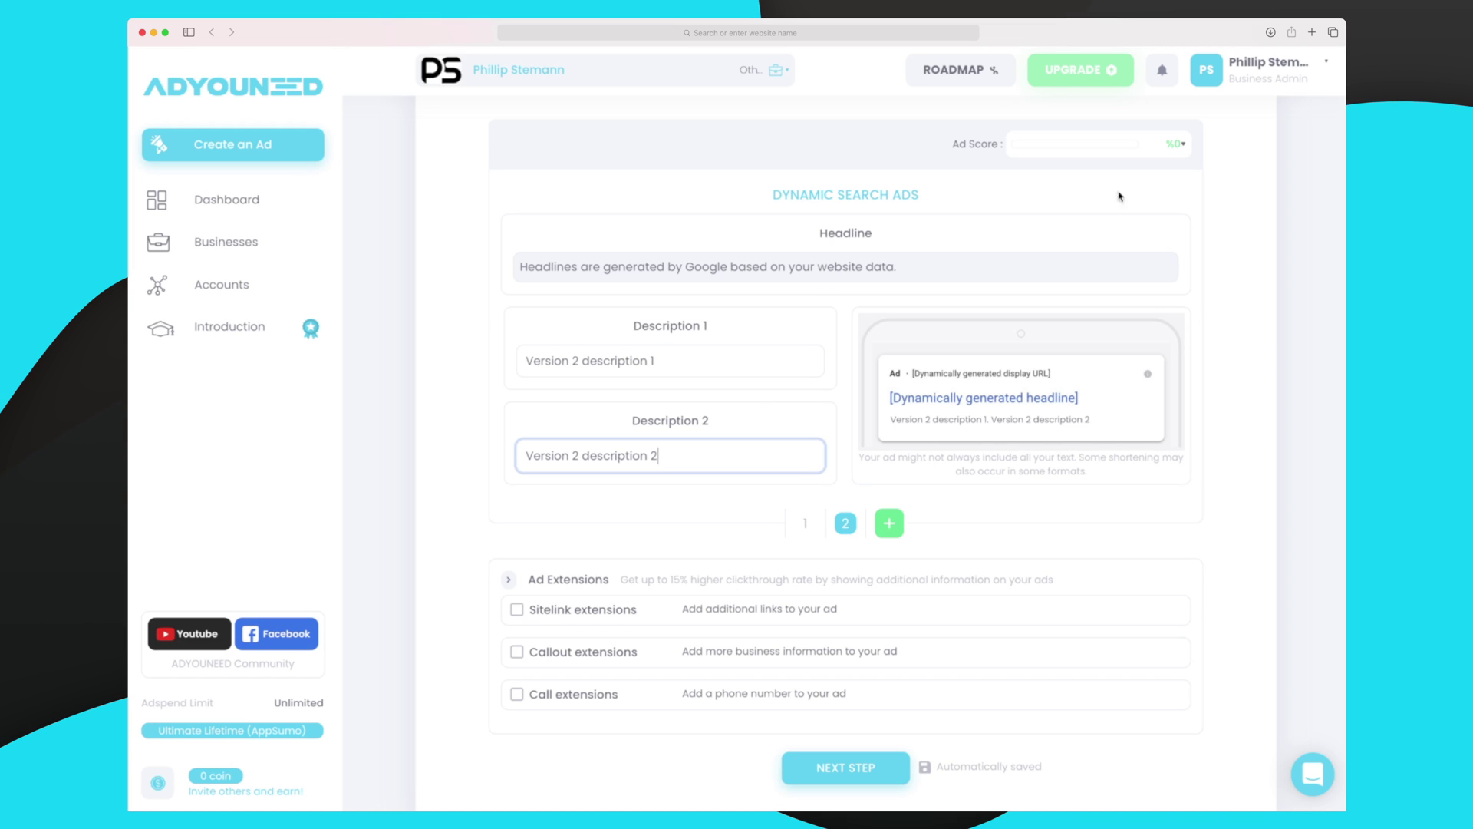
# - Review the ad score improvement tips again
pyautogui.click(1167, 146)
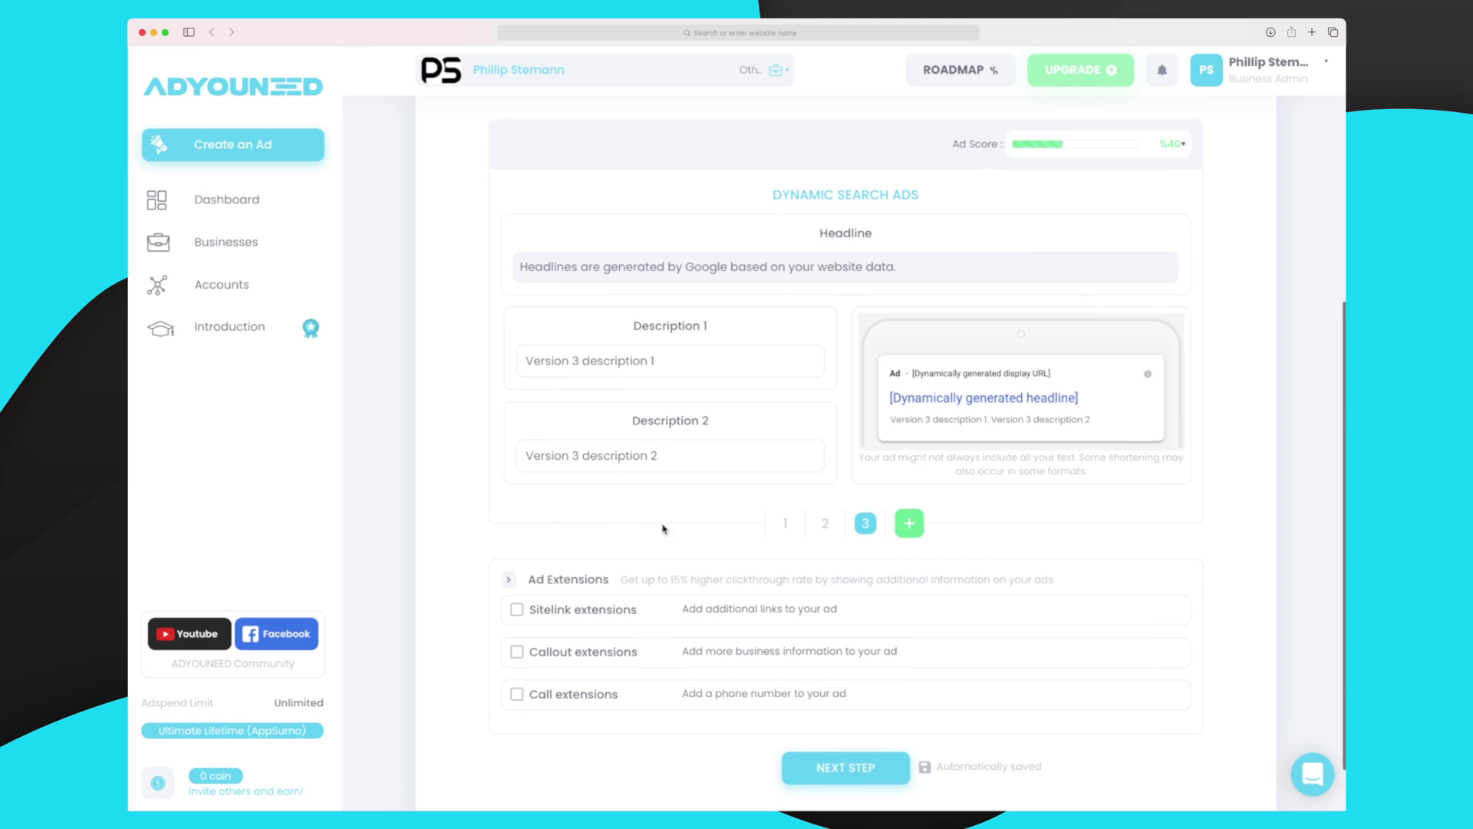
pyautogui.scroll(-2, 664, 527)
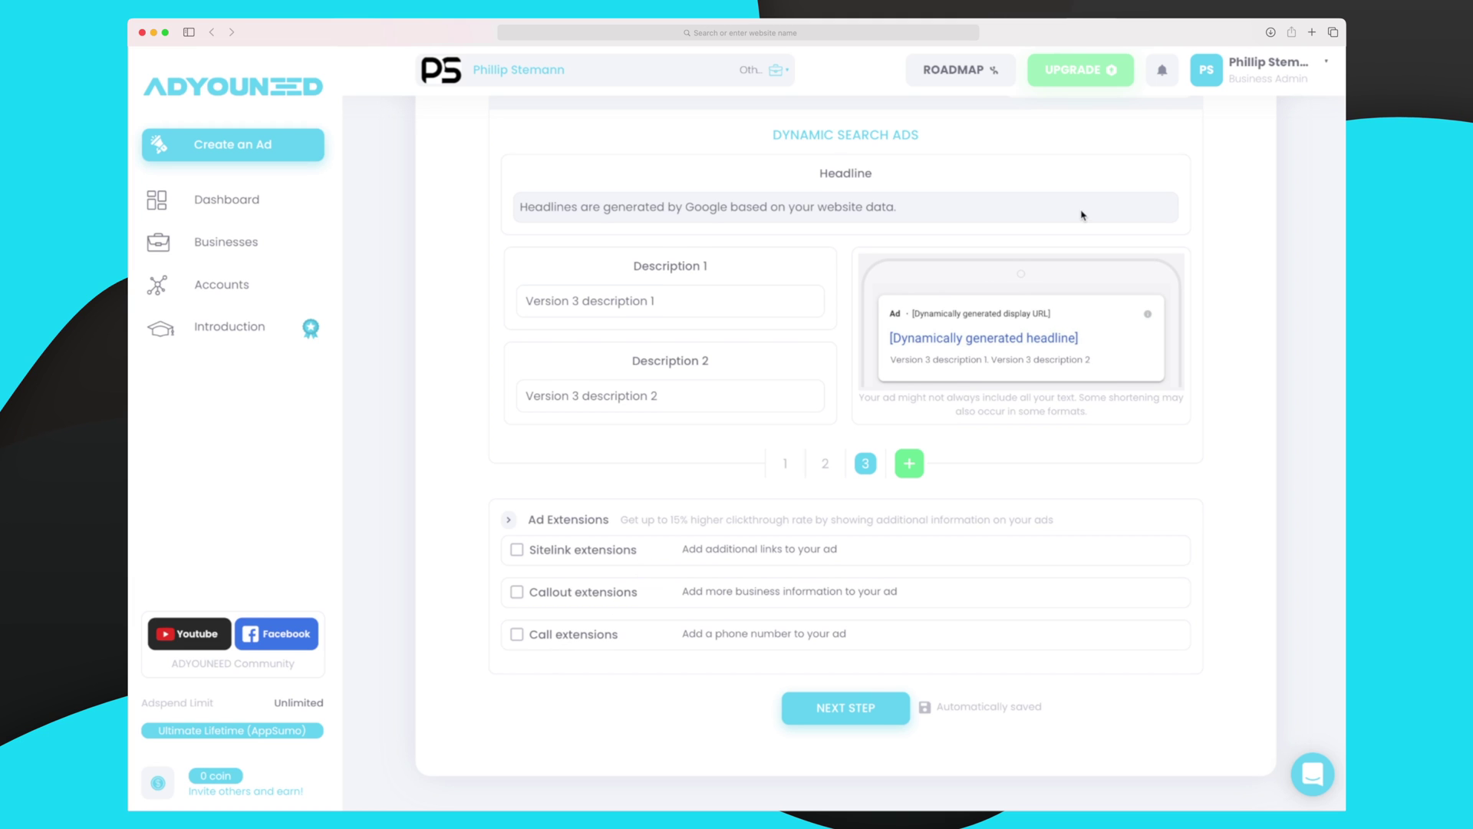
pyautogui.scroll(1, 1082, 214)
pyautogui.click(1165, 124)
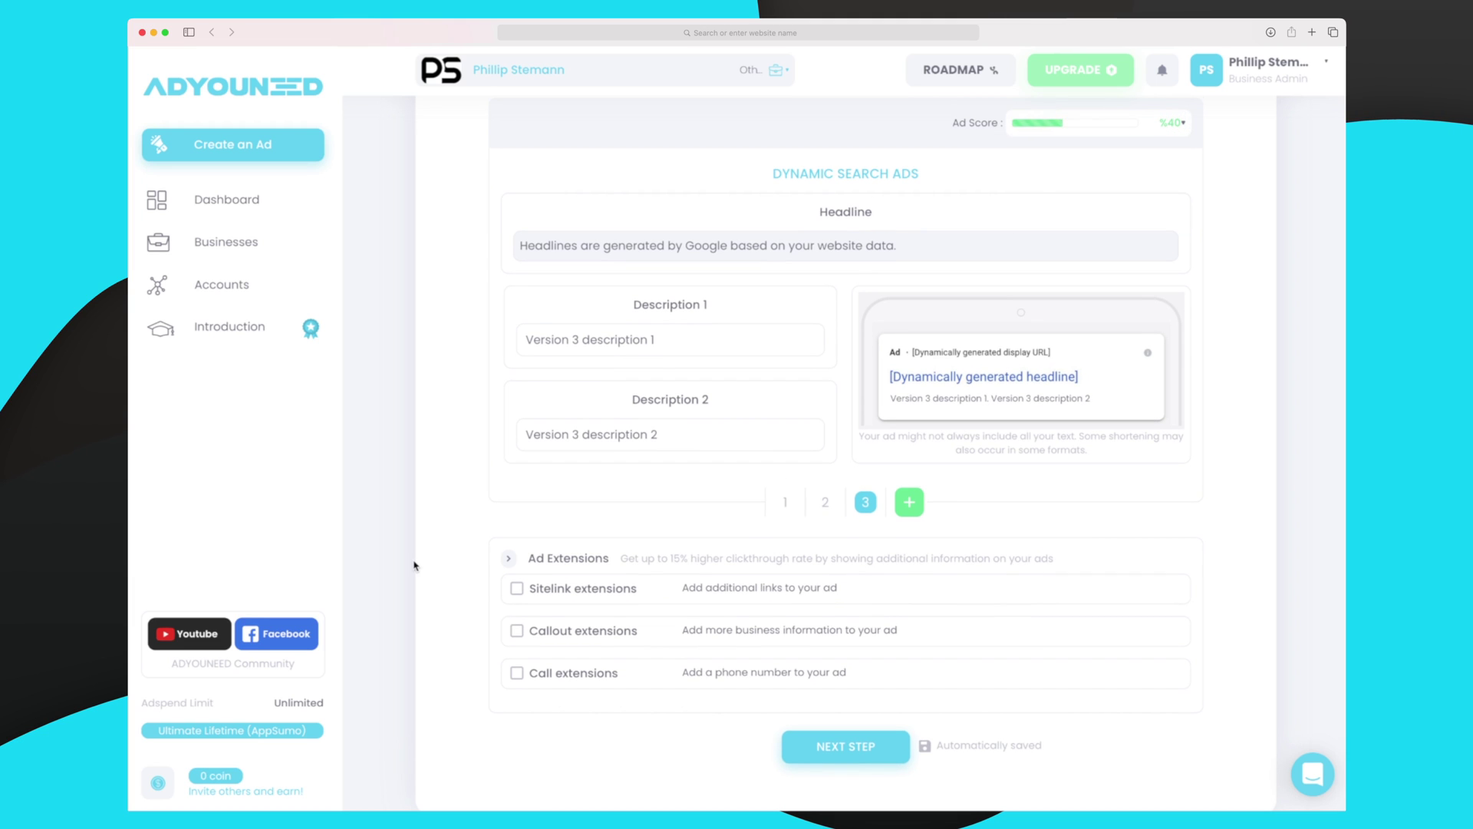
# - Enable sitelink extensions and fill in sitelinks 'About me' and 'Contact me'
pyautogui.click(516, 589)
pyautogui.scroll(-2, 516, 584)
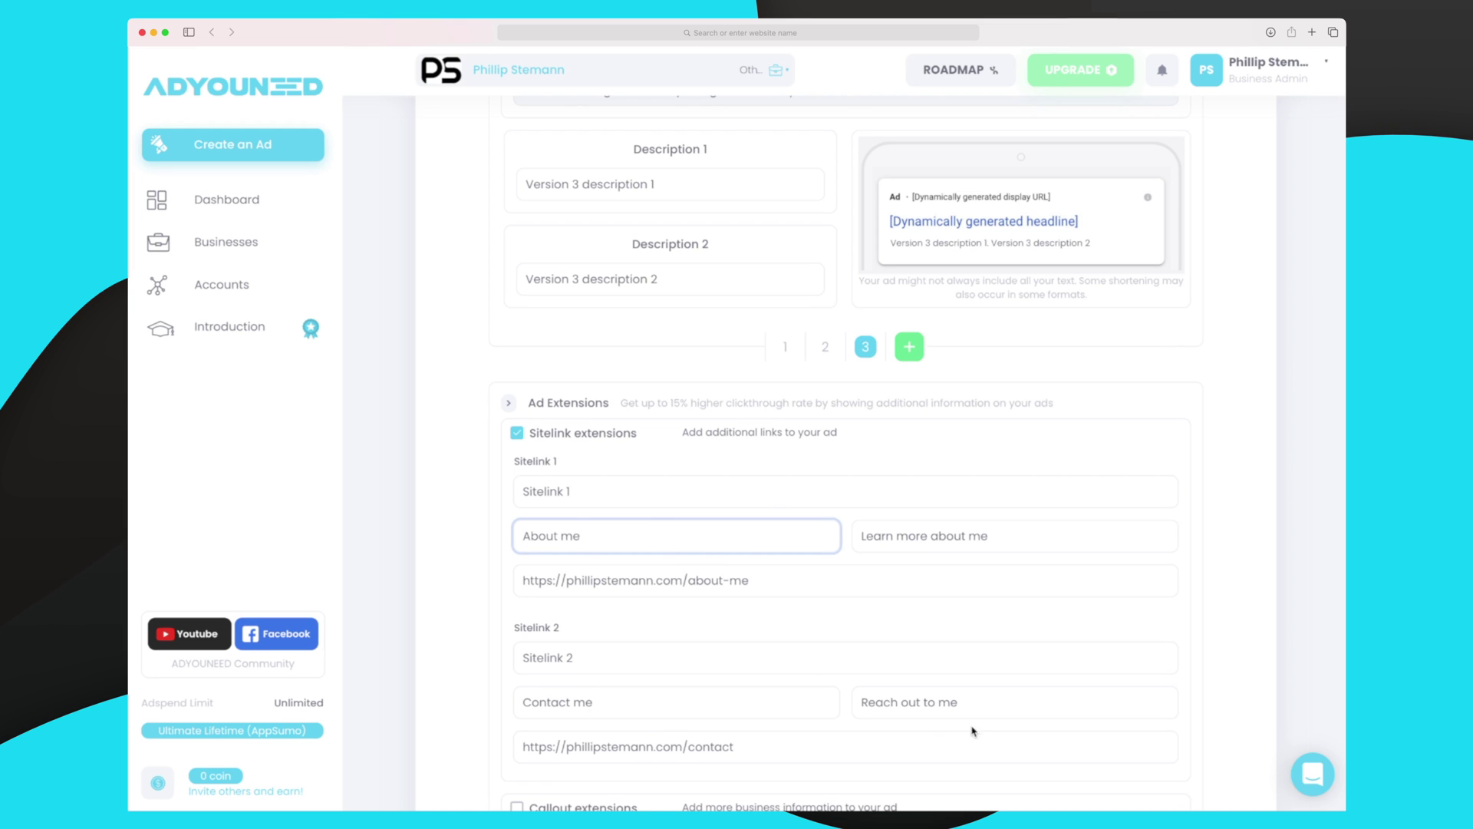
pyautogui.scroll(1, 887, 709)
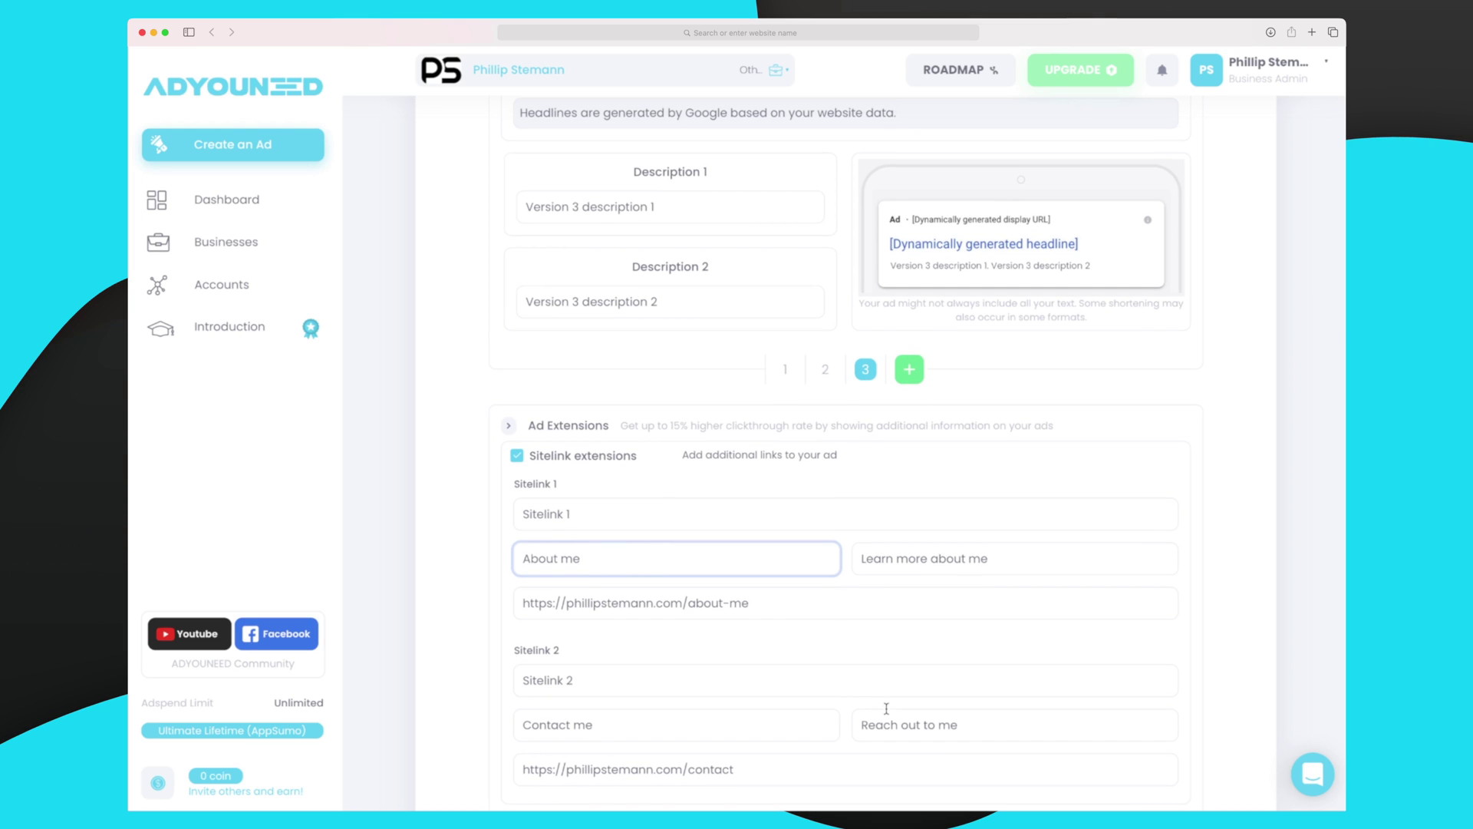
pyautogui.scroll(4, 886, 708)
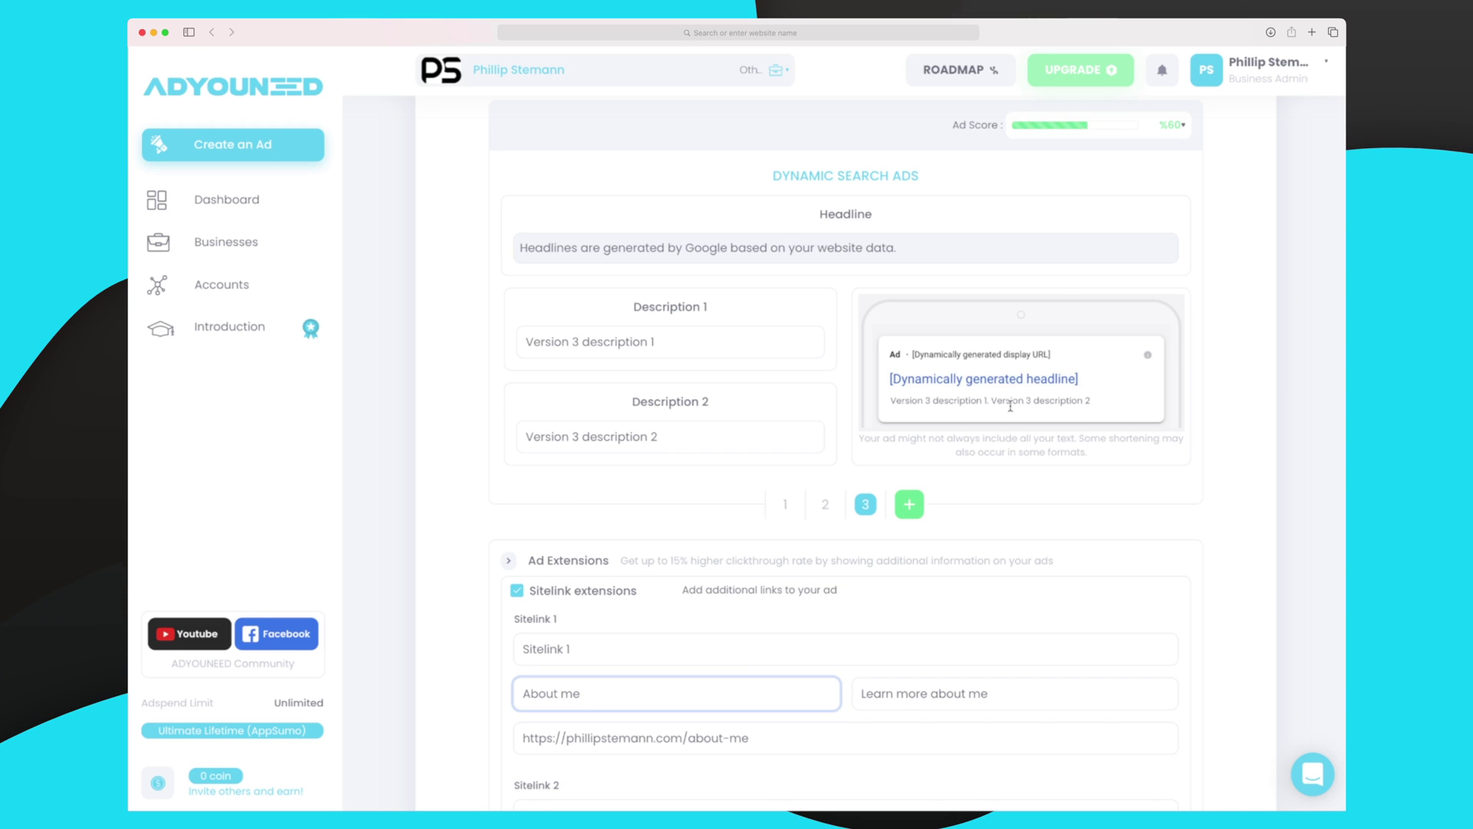
pyautogui.scroll(-4, 1010, 406)
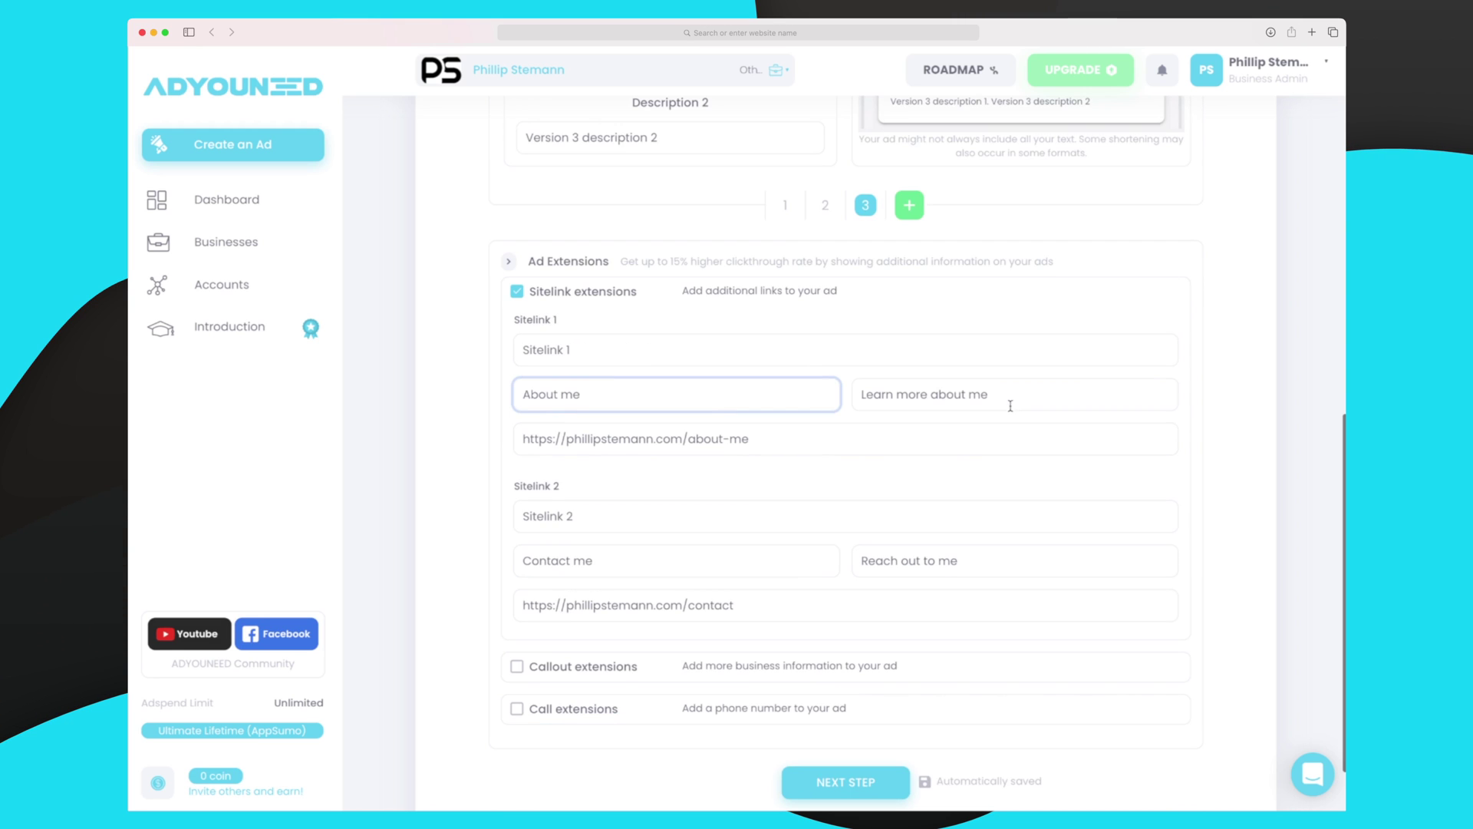
# - Enable callout extensions and add callouts 'Contact me' and 'No strings attached'
pyautogui.click(580, 668)
pyautogui.scroll(-2, 581, 669)
pyautogui.click(626, 605)
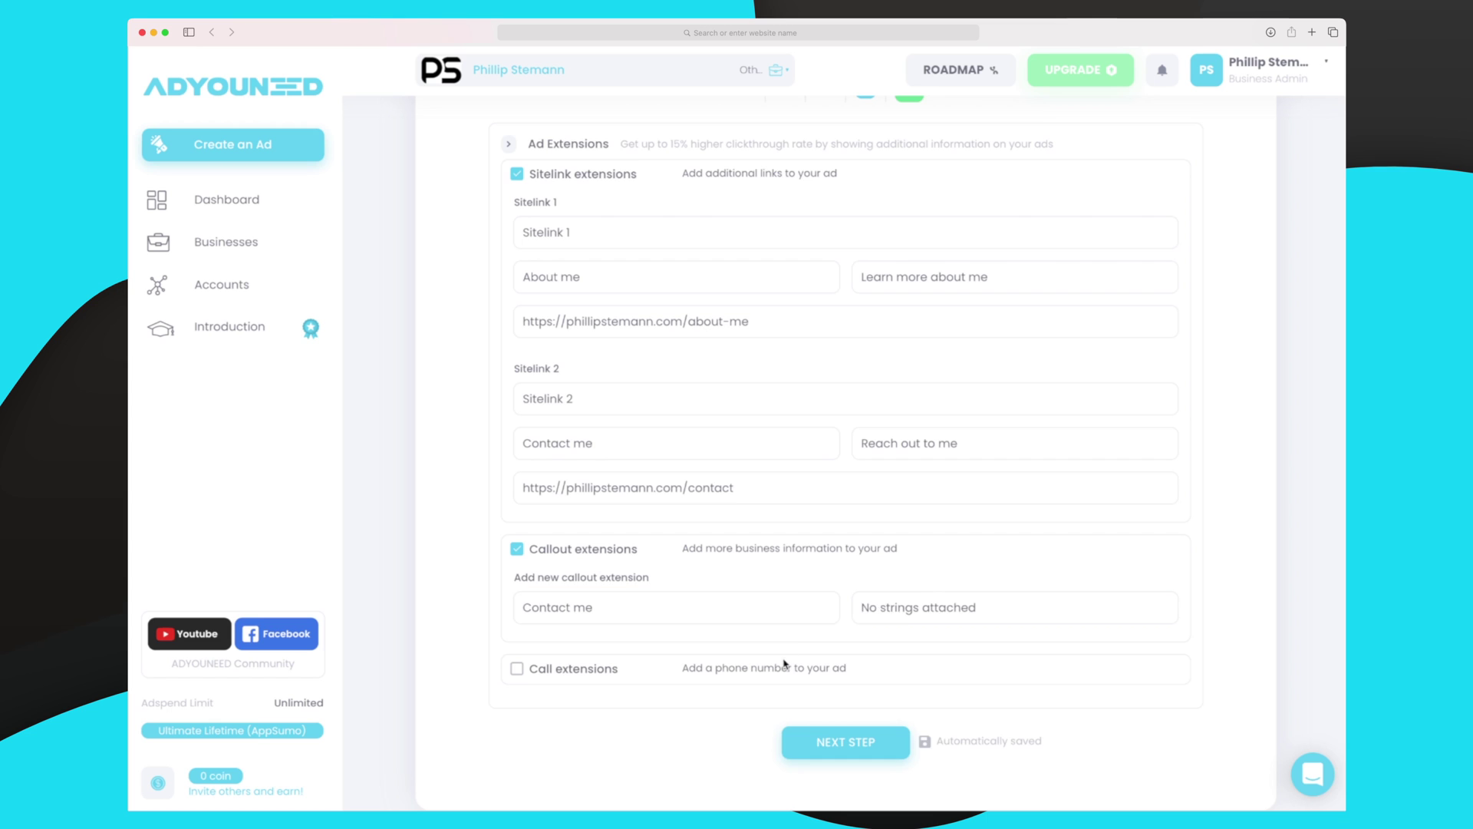
pyautogui.scroll(5, 794, 633)
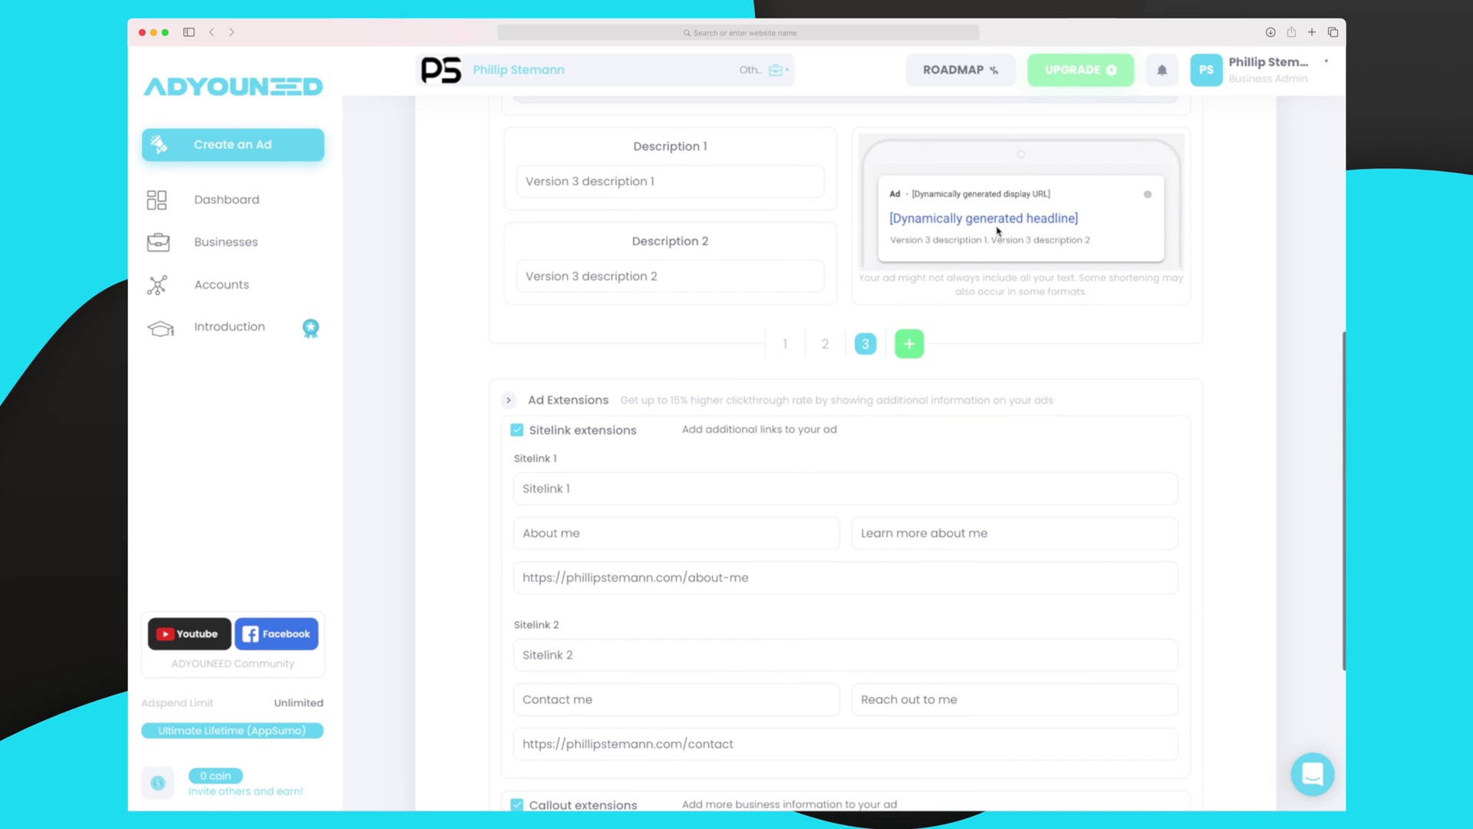
pyautogui.scroll(-4, 1095, 230)
# - Enable call extensions with Denmark as the country and enter the phone number
pyautogui.click(518, 635)
pyautogui.scroll(-2, 576, 625)
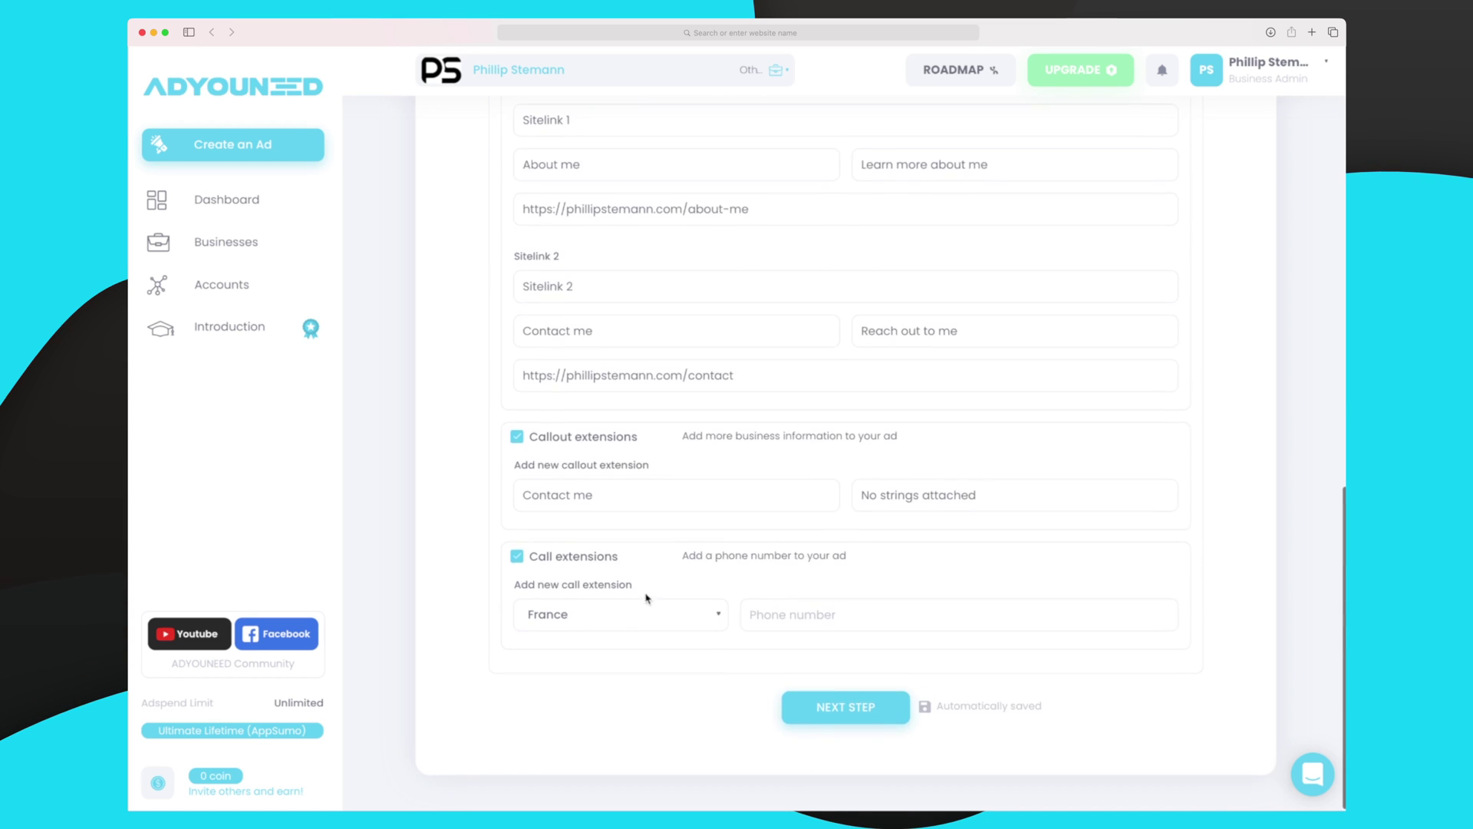
pyautogui.click(684, 620)
pyautogui.write('den')
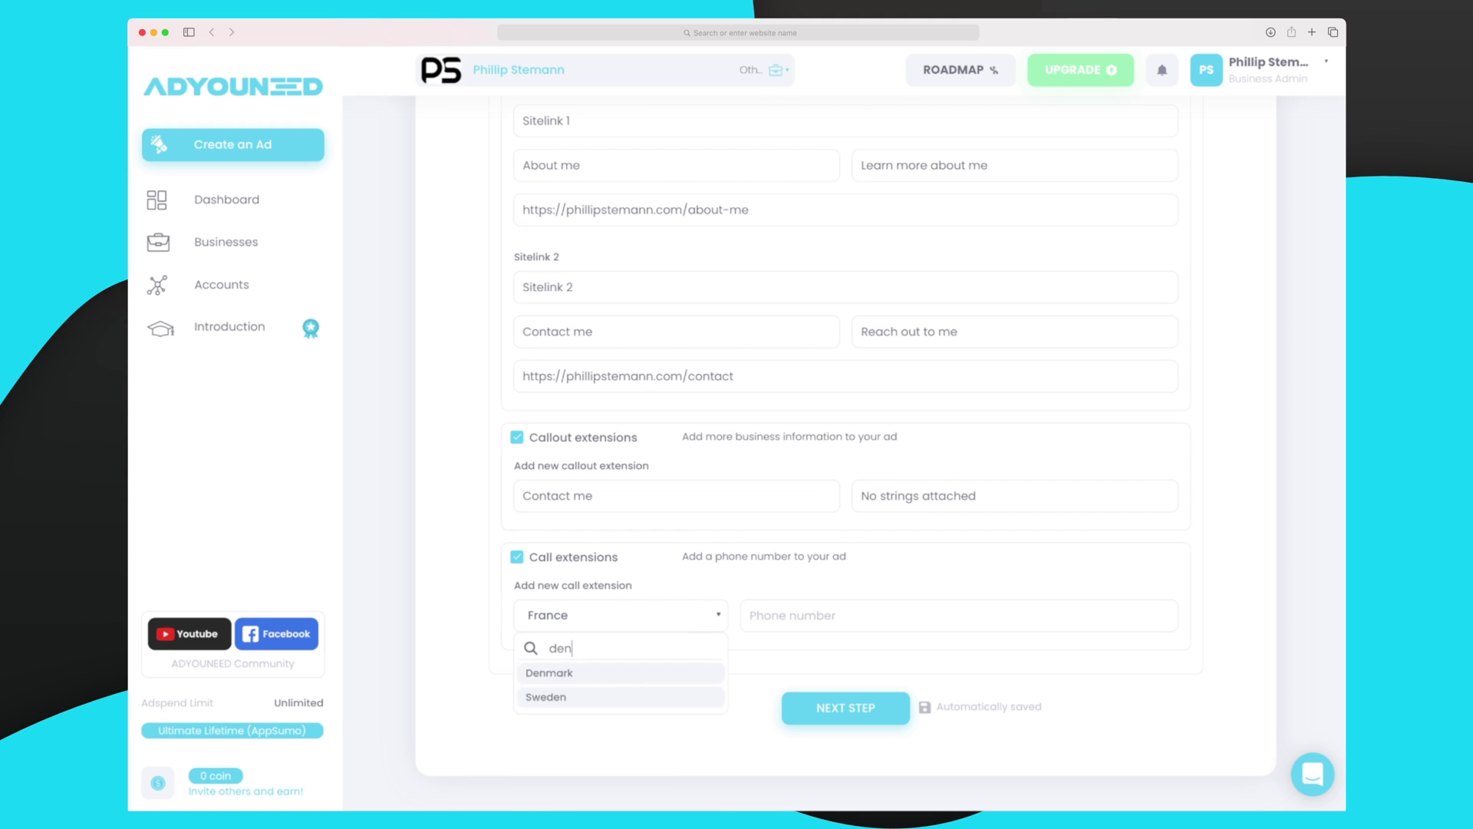
pyautogui.press('Return')
pyautogui.write('22334455')
# - Move on to the review and publish step showing 3 ads and a 10 DKK daily budget
pyautogui.scroll(2, 850, 654)
pyautogui.scroll(5, 850, 654)
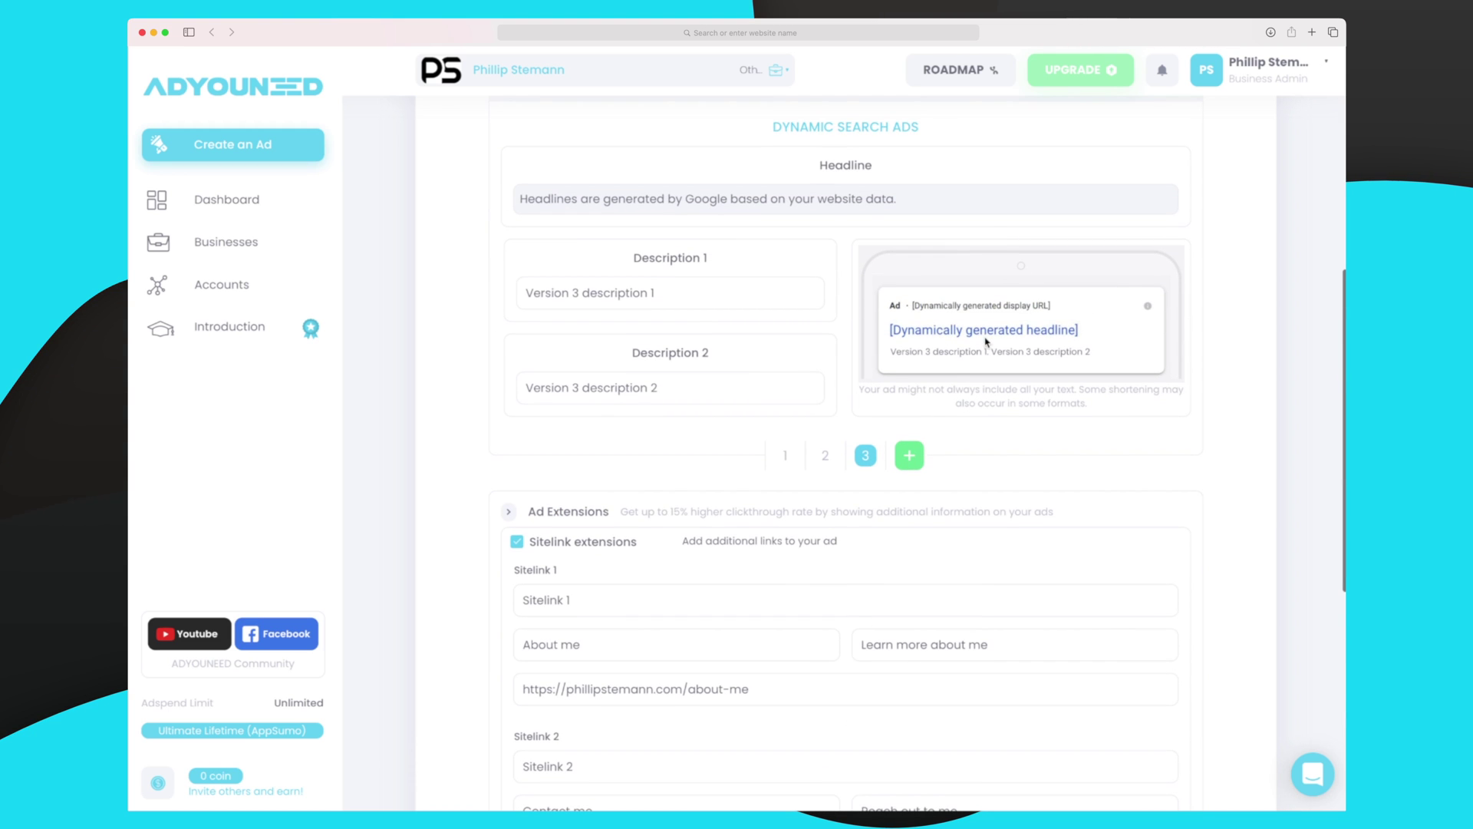
pyautogui.scroll(2, 980, 351)
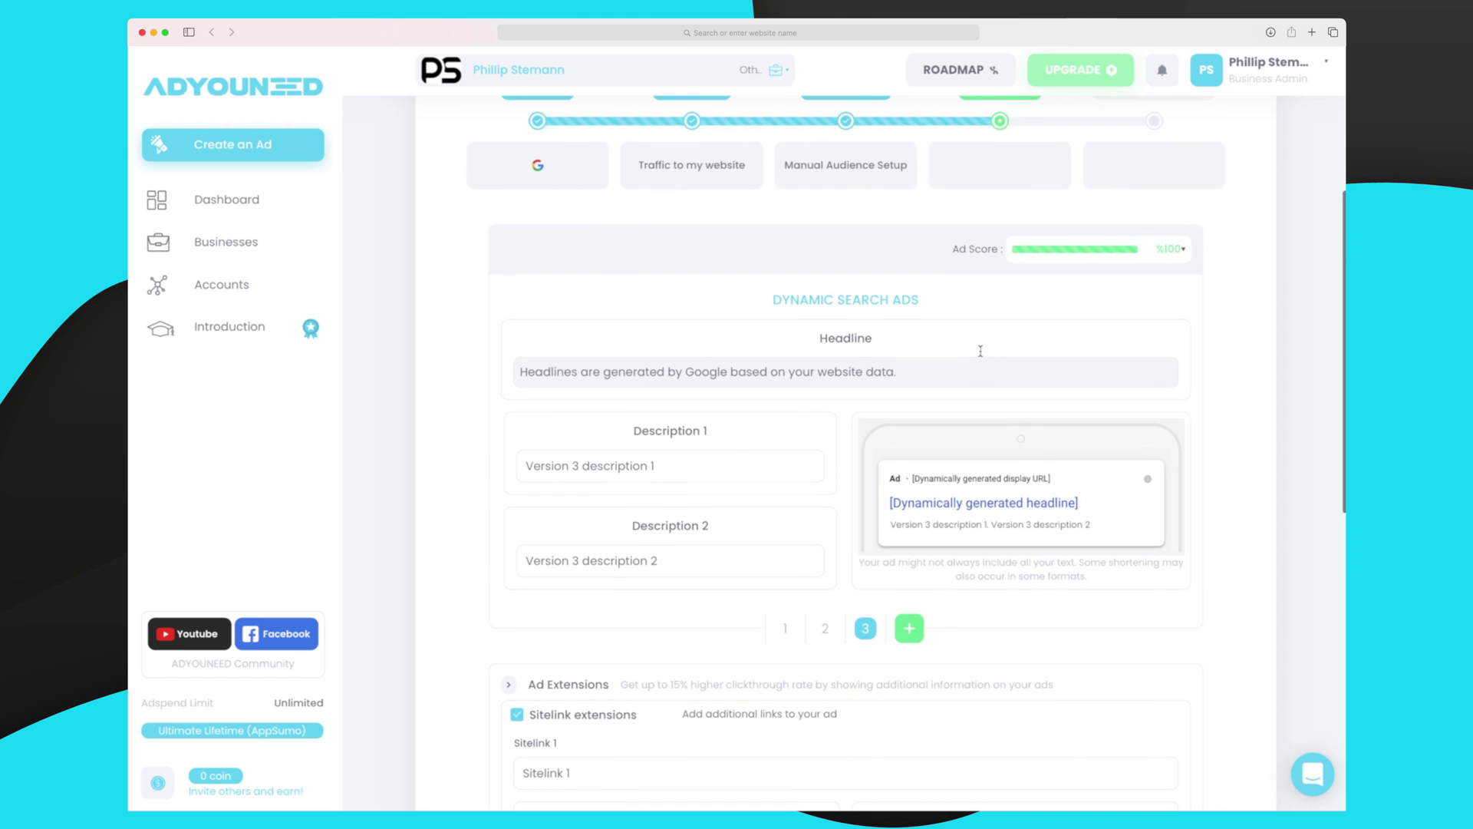
pyautogui.scroll(-4, 980, 351)
pyautogui.scroll(-6, 982, 356)
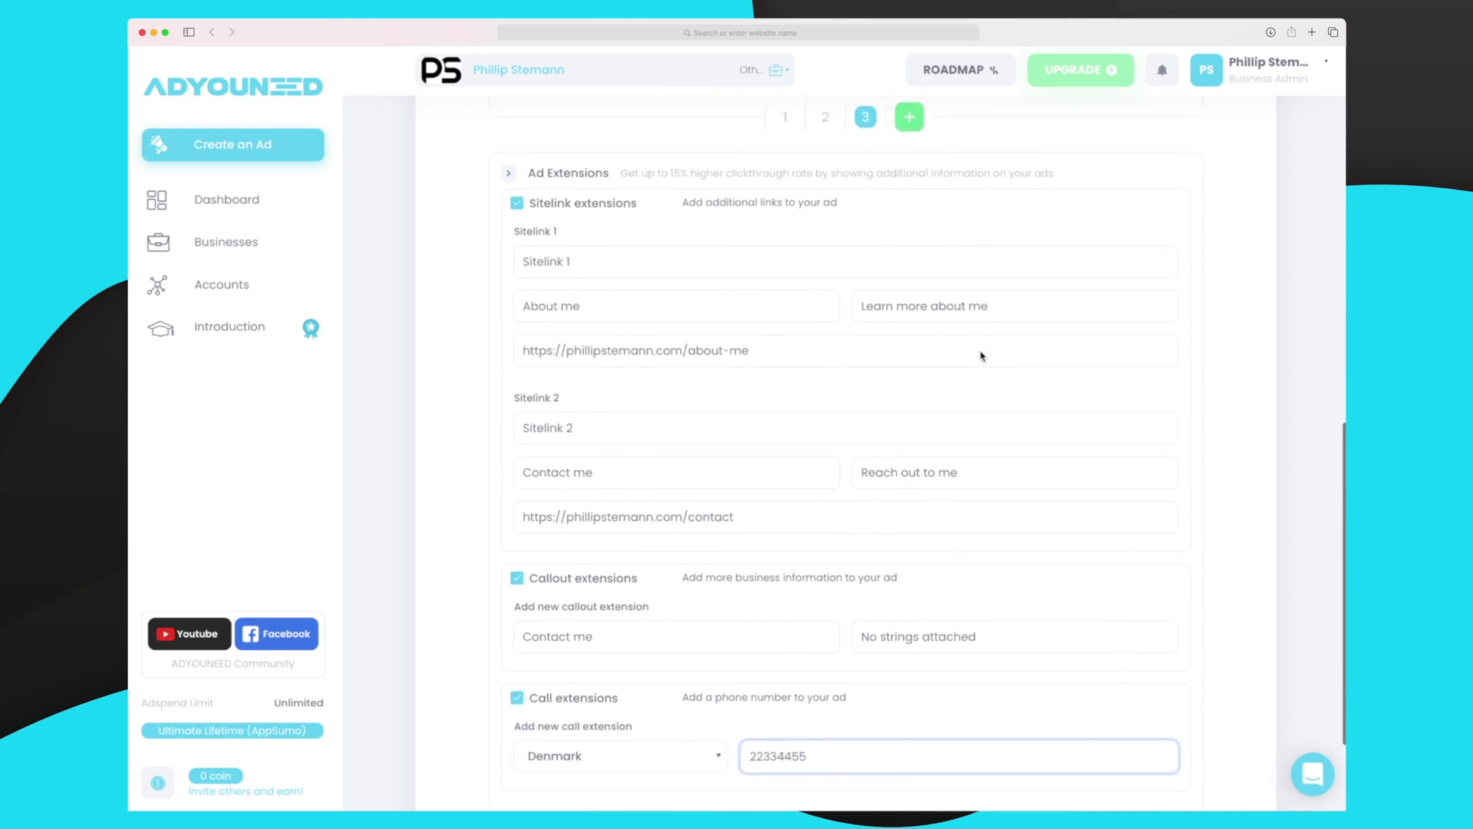
pyautogui.click(857, 712)
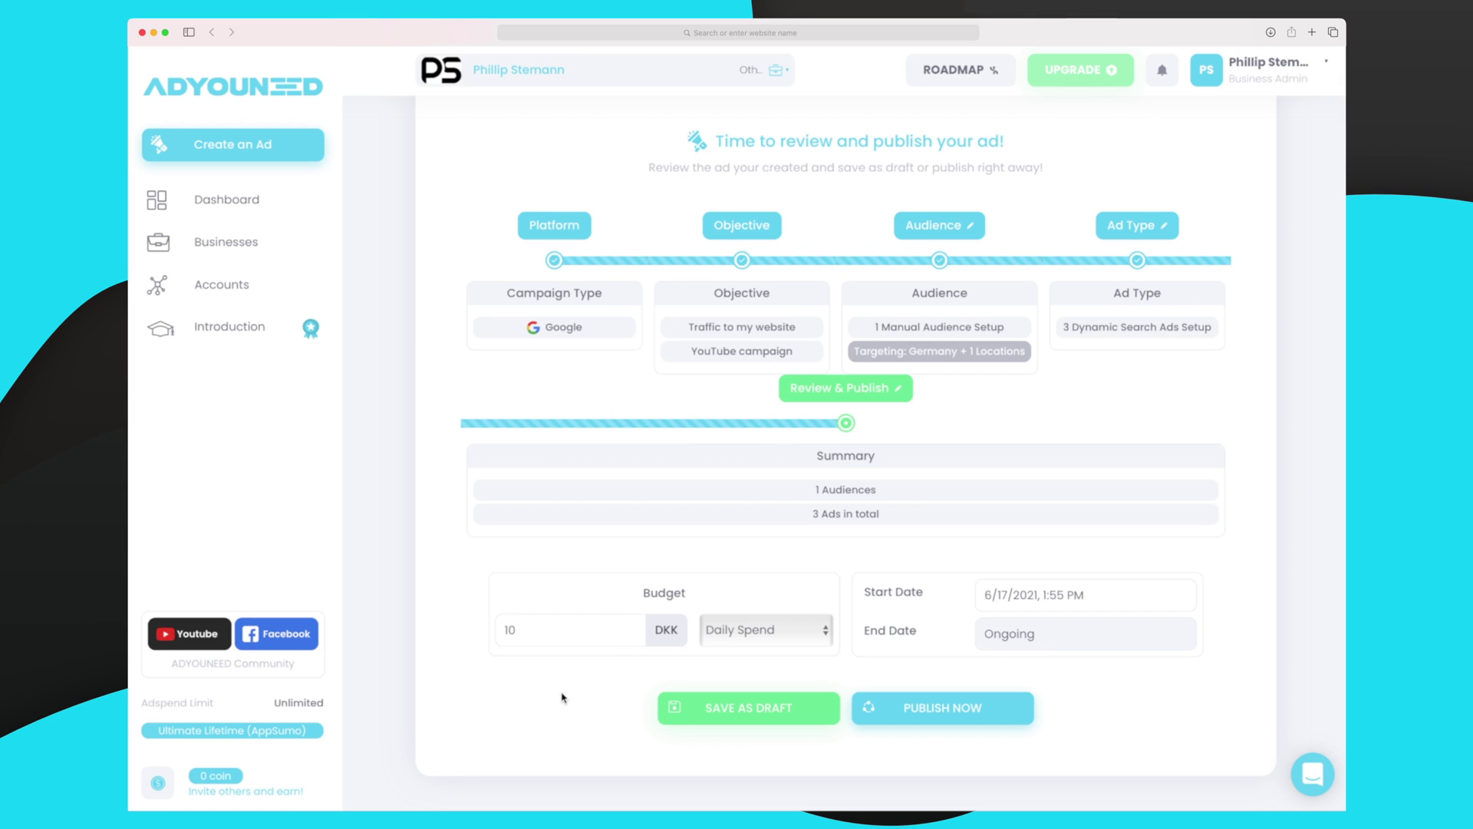
# - Change the daily budget from 10 to 20 and publish the campaign
pyautogui.click(516, 631)
pyautogui.press('BackSpace')
pyautogui.press('BackSpace')
pyautogui.write('20')
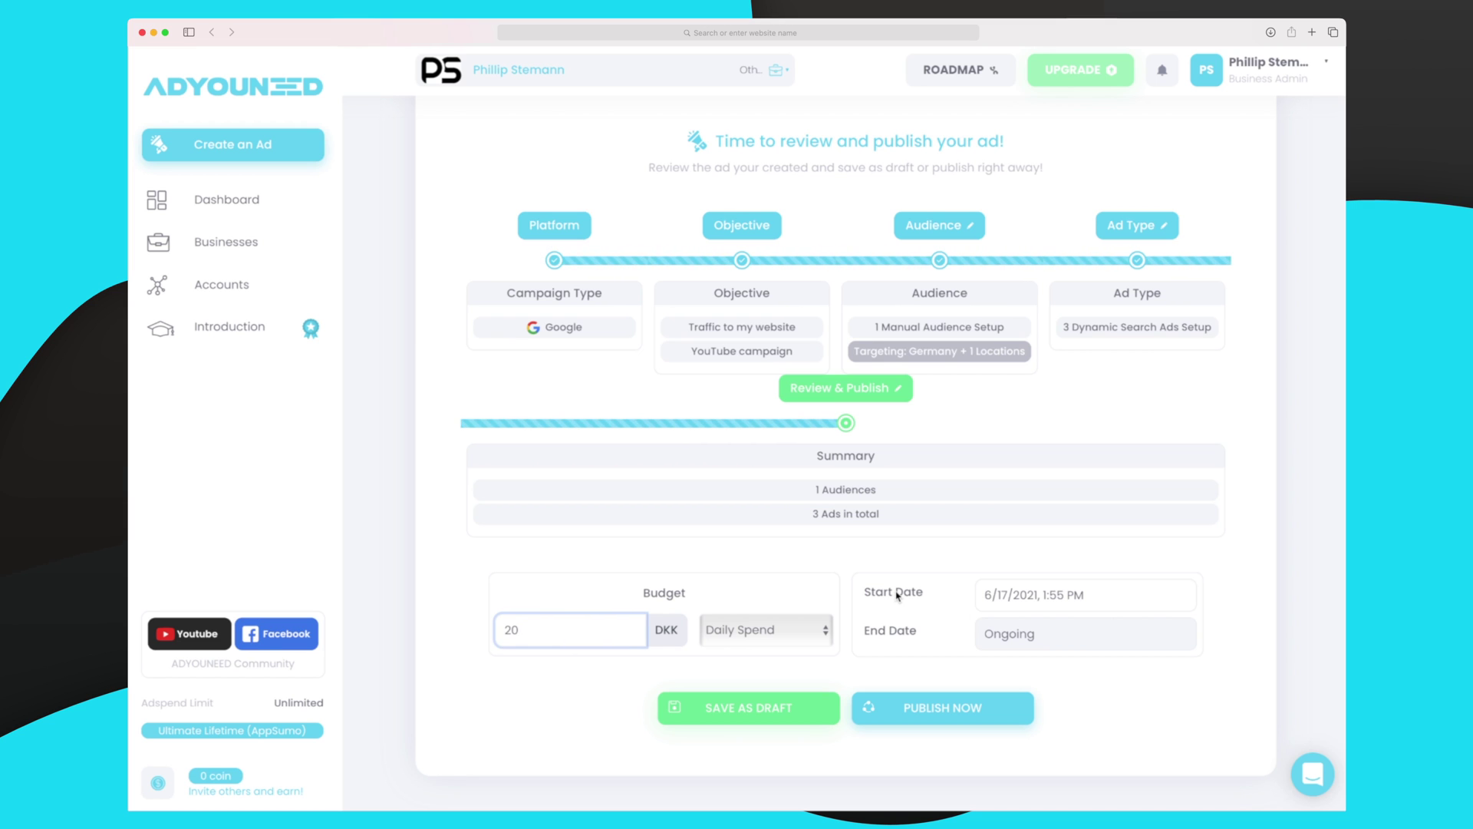
pyautogui.scroll(-1, 898, 626)
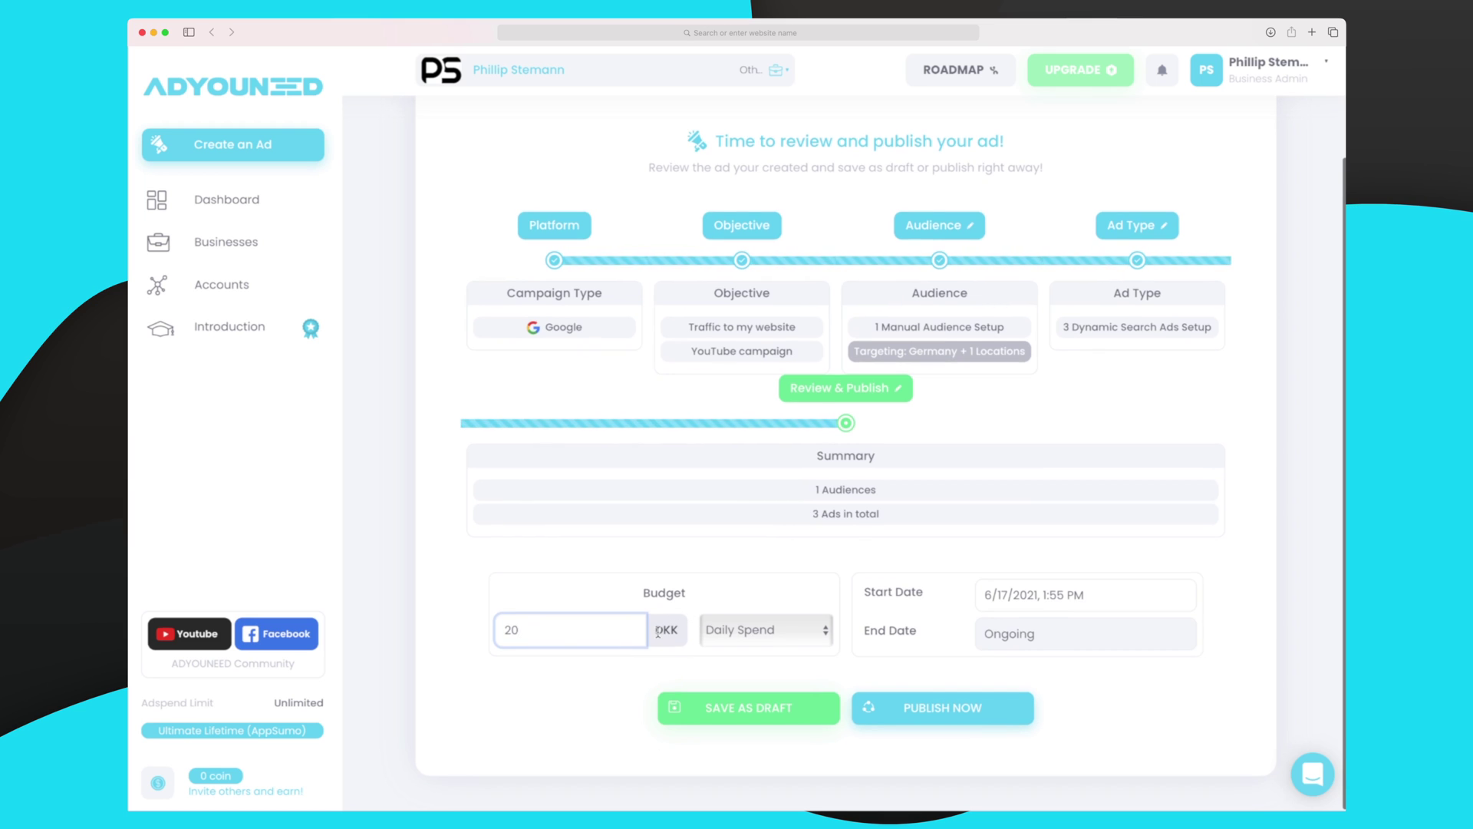
pyautogui.click(962, 718)
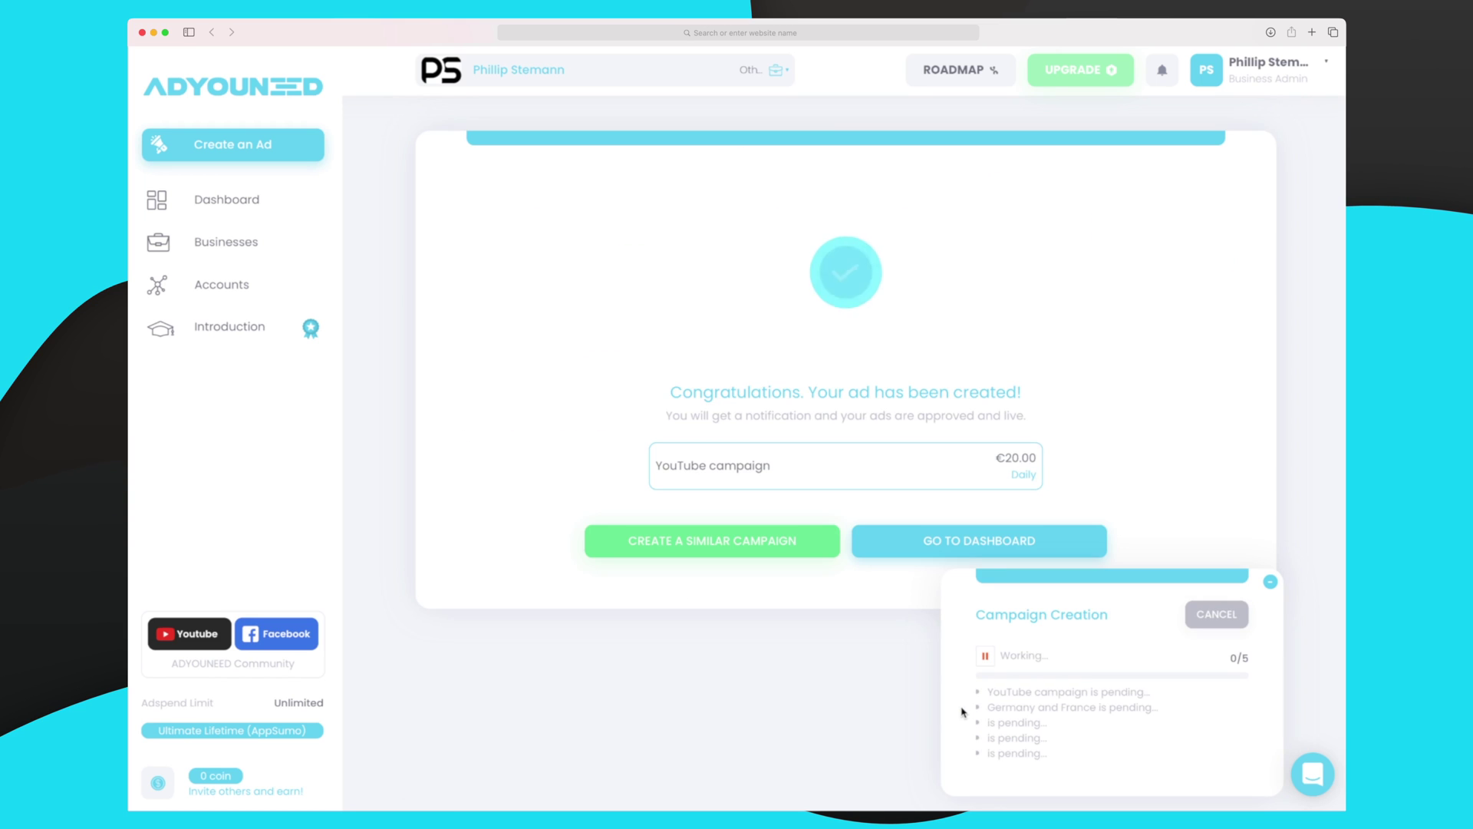
# - Confirm the €20.00 daily budget on the success page and open the campaigns dashboard
pyautogui.moveTo(996, 459); pyautogui.dragTo(1033, 456)
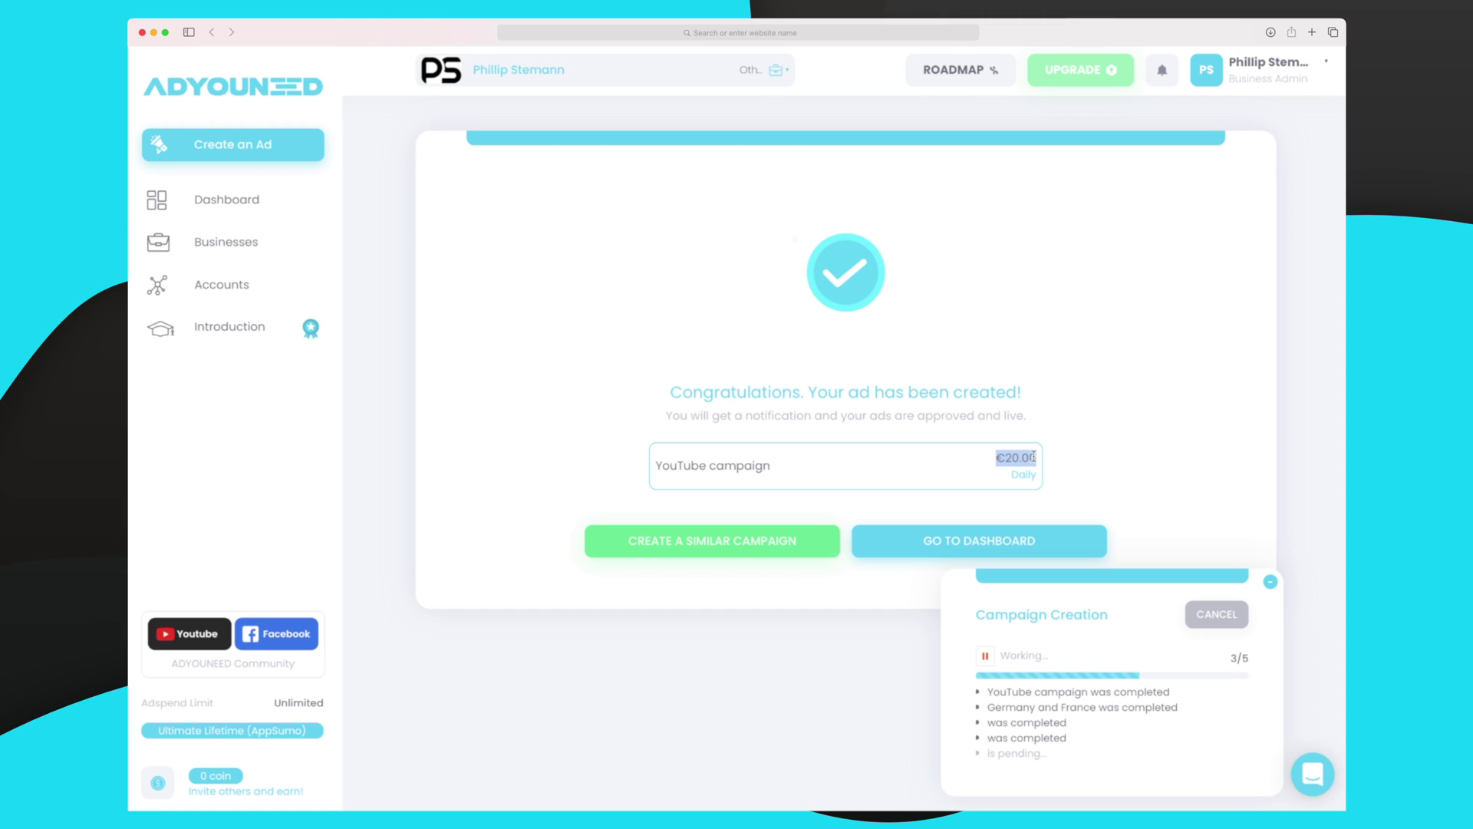
pyautogui.click(964, 541)
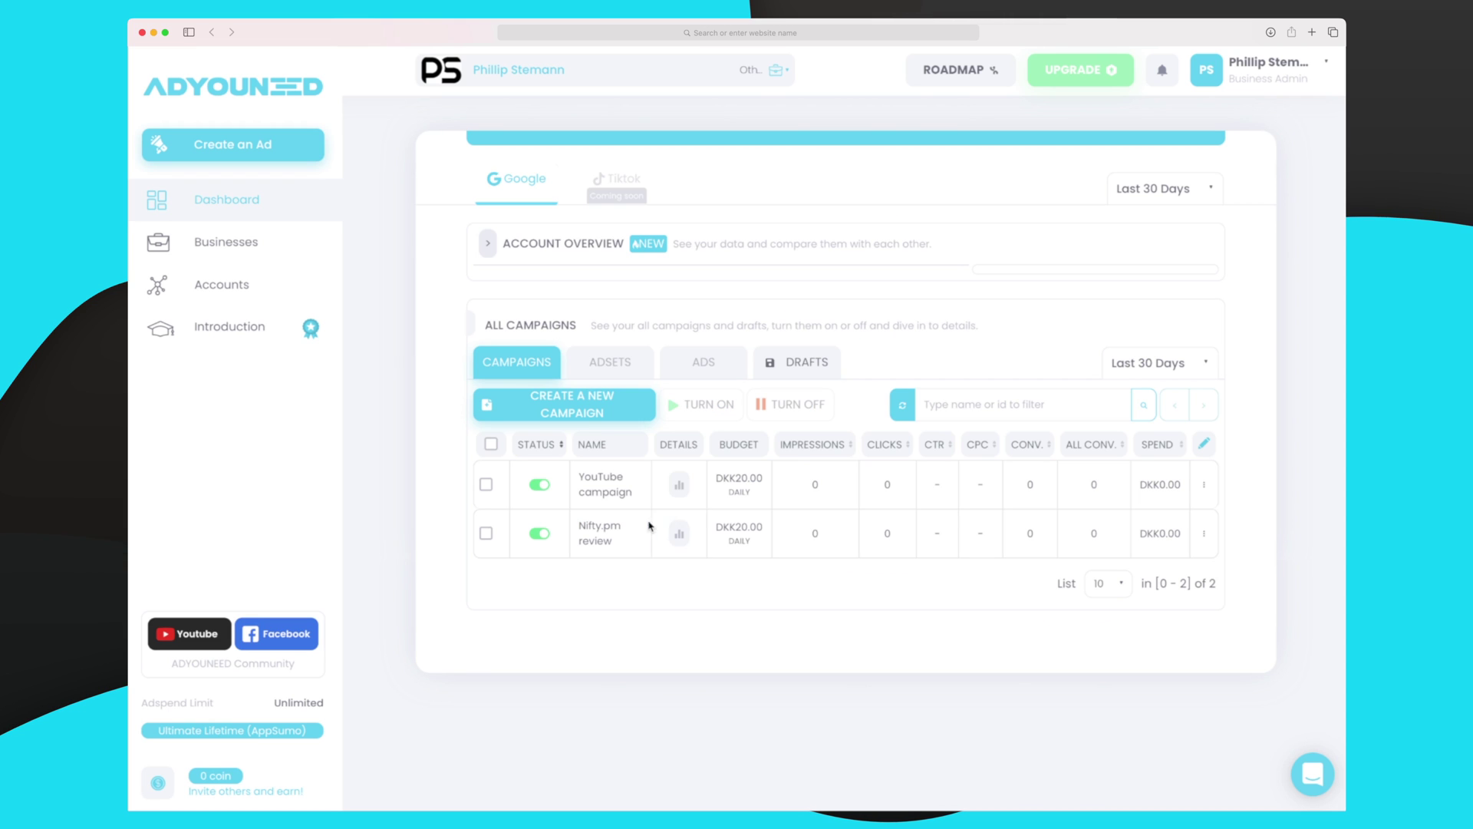
# - Tick the checkbox for the Nifty.pm review row in the campaign list
pyautogui.moveTo(620, 484)
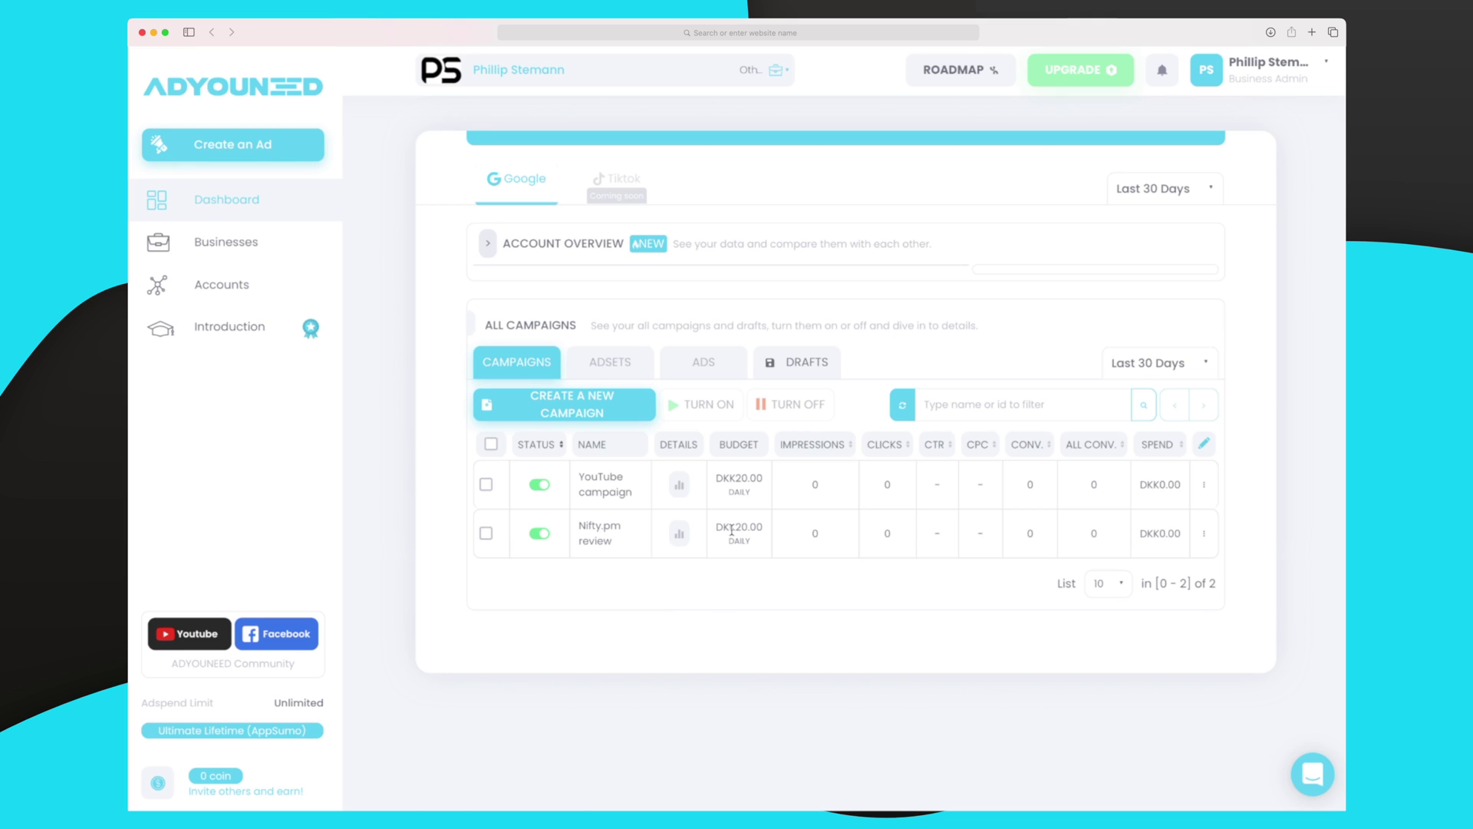
pyautogui.click(486, 534)
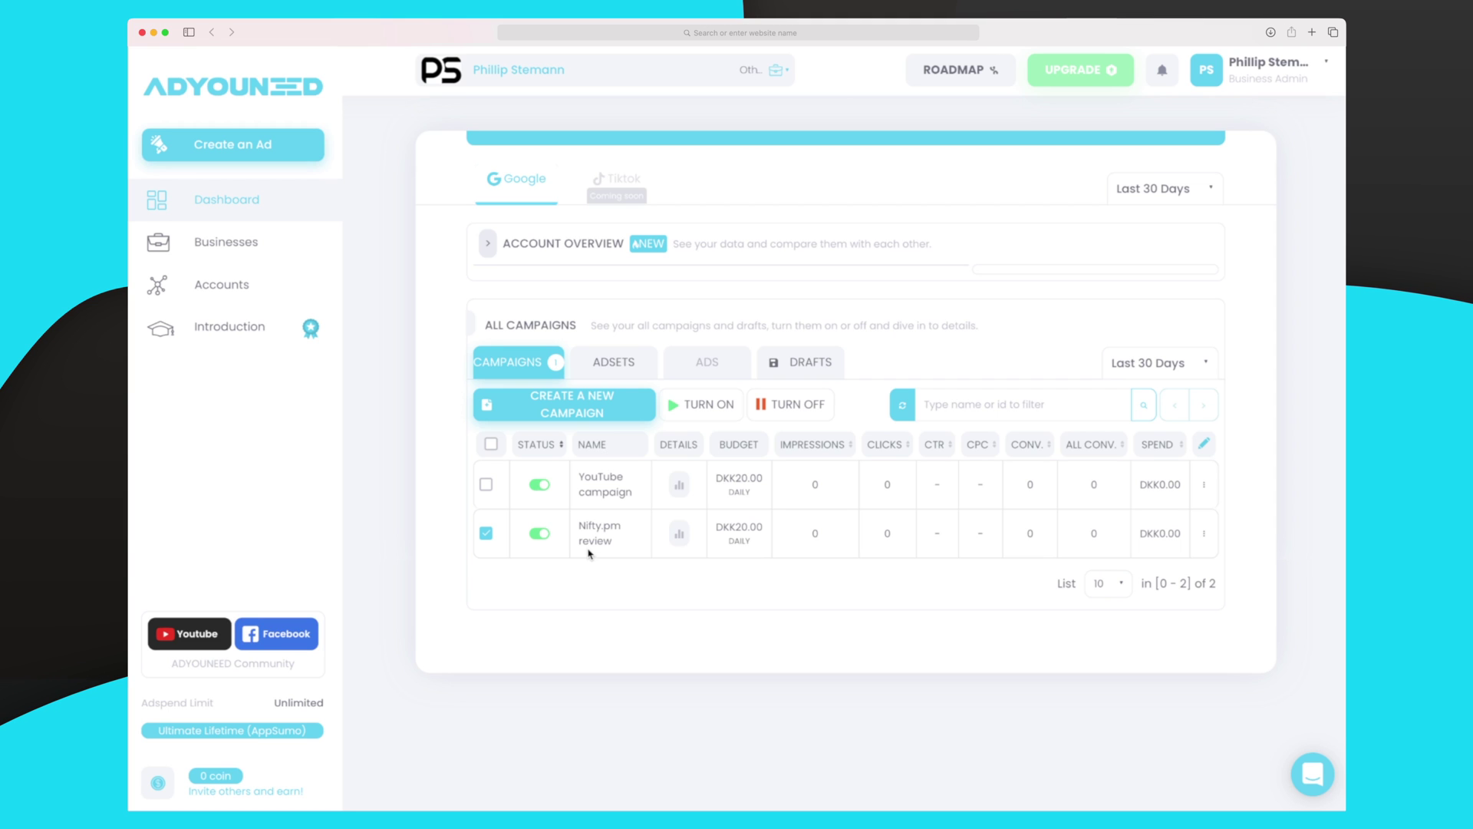
# - Review the Nifty.pm review campaign's details, editable settings and ad extensions
pyautogui.click(678, 533)
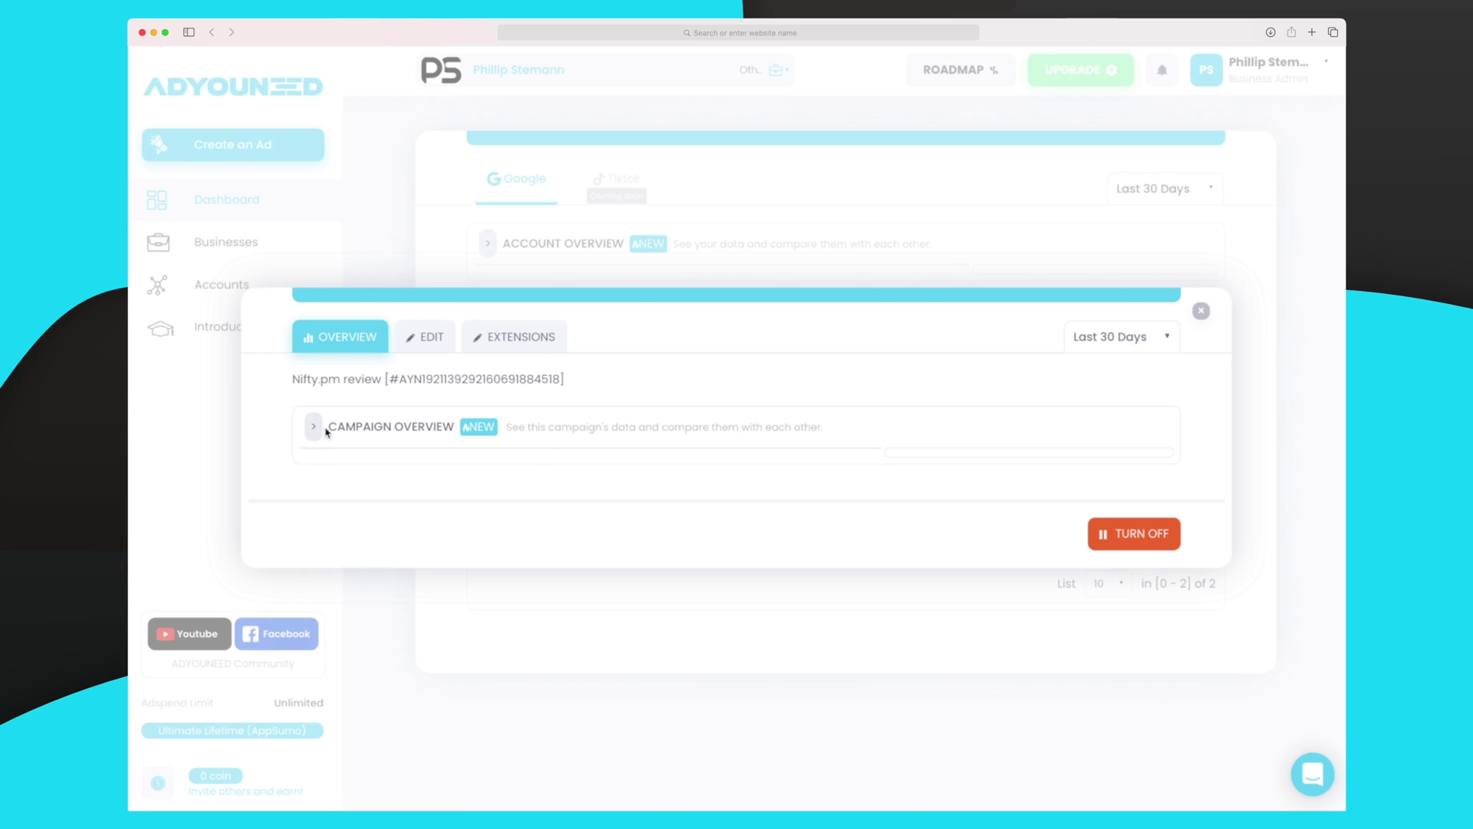
pyautogui.click(432, 340)
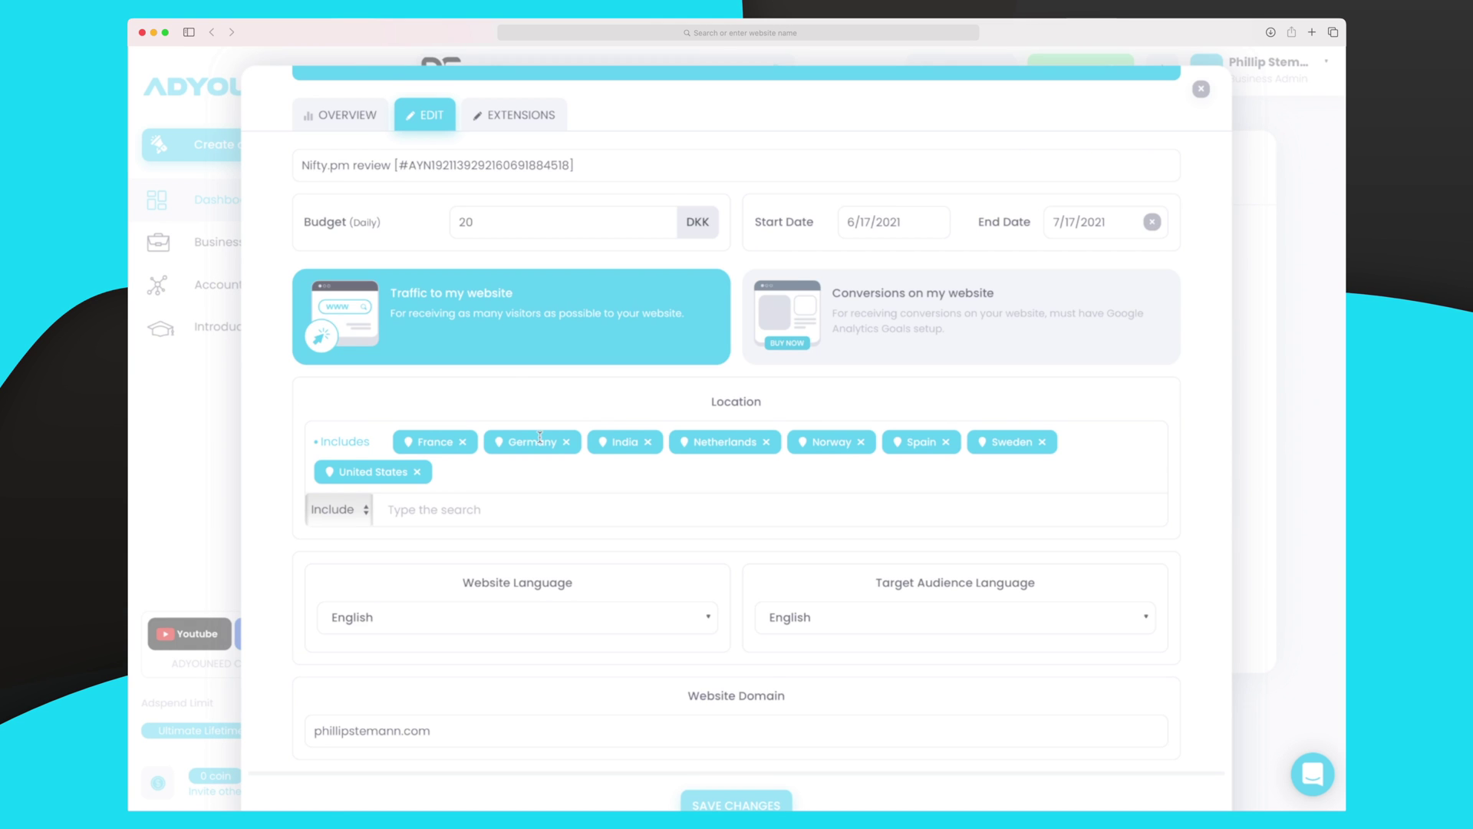
pyautogui.scroll(-2, 522, 405)
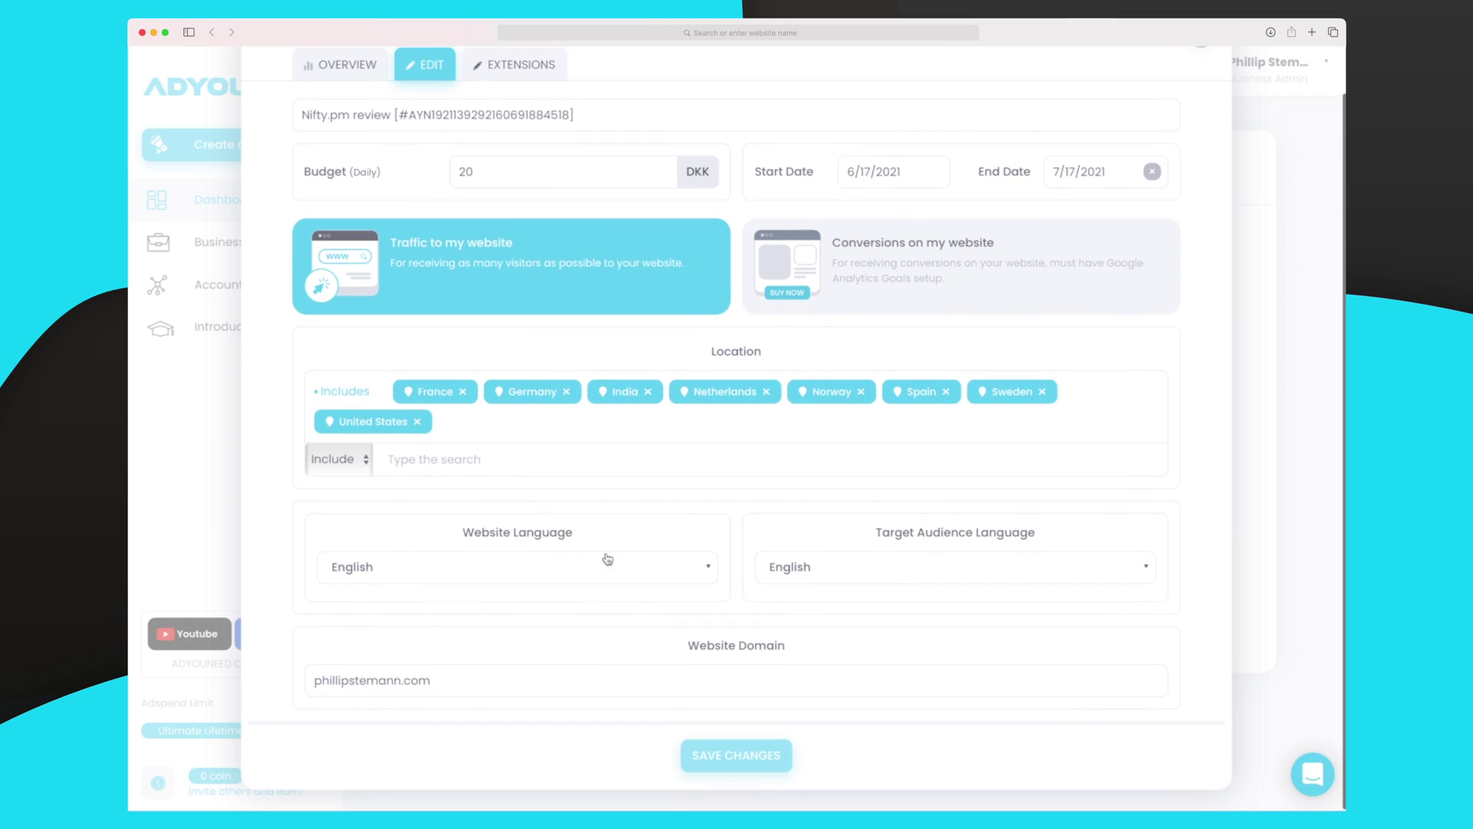
pyautogui.scroll(1, 542, 569)
pyautogui.scroll(1, 636, 701)
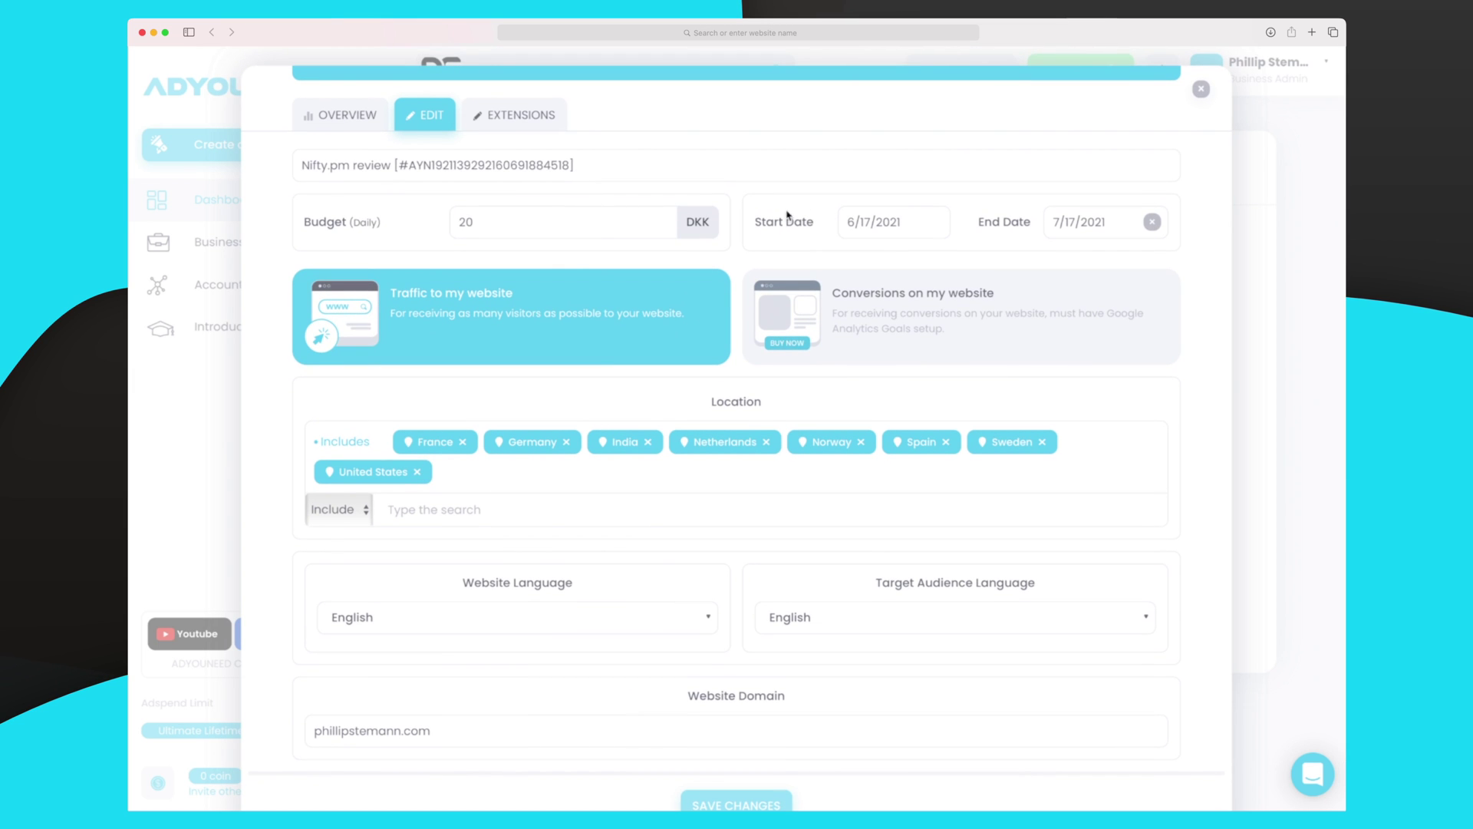
pyautogui.click(530, 125)
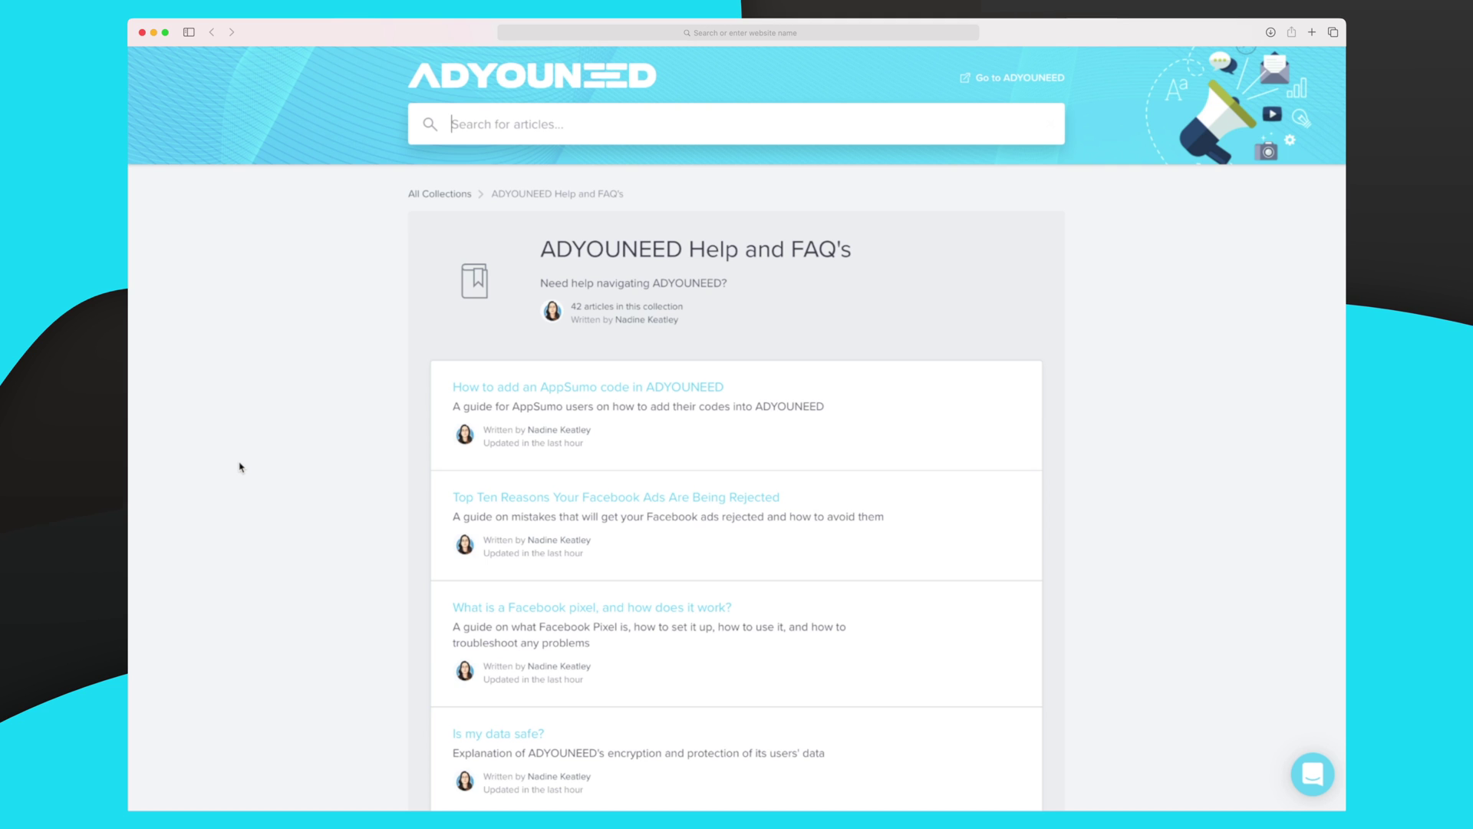
pyautogui.scroll(-5, 239, 466)
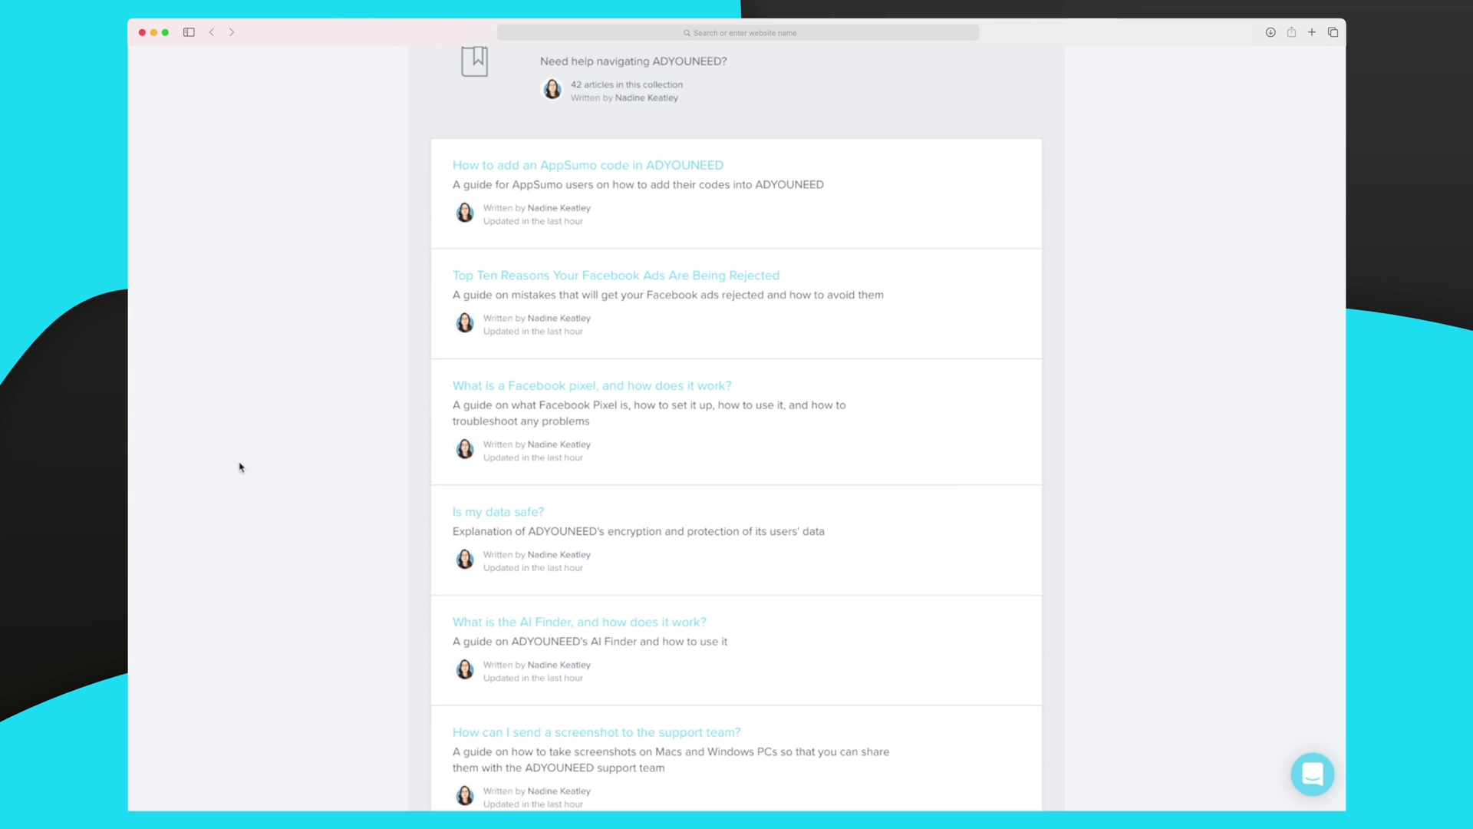
pyautogui.scroll(-1, 239, 467)
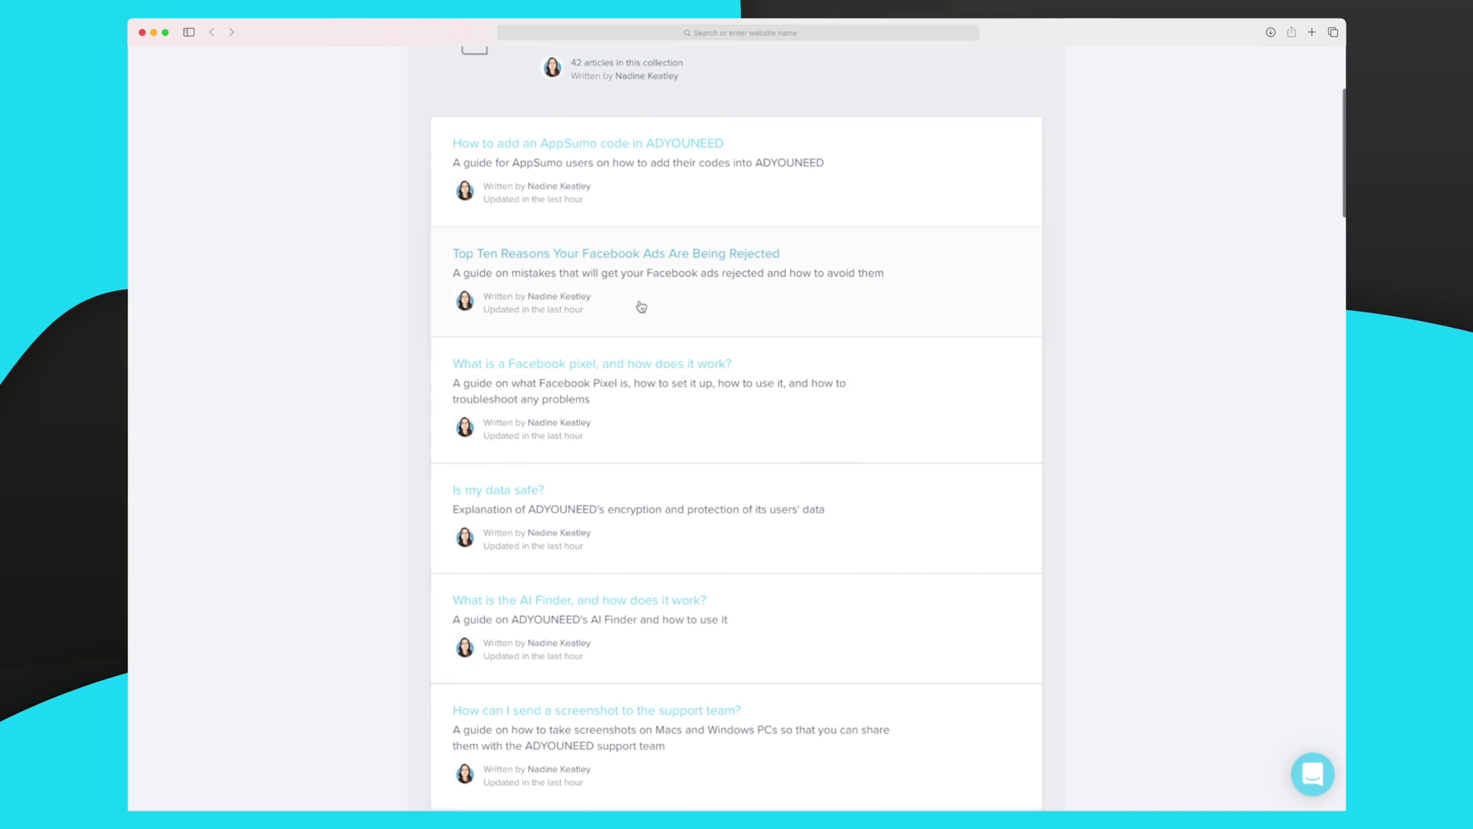
pyautogui.scroll(-1, 640, 307)
pyautogui.scroll(-3, 632, 413)
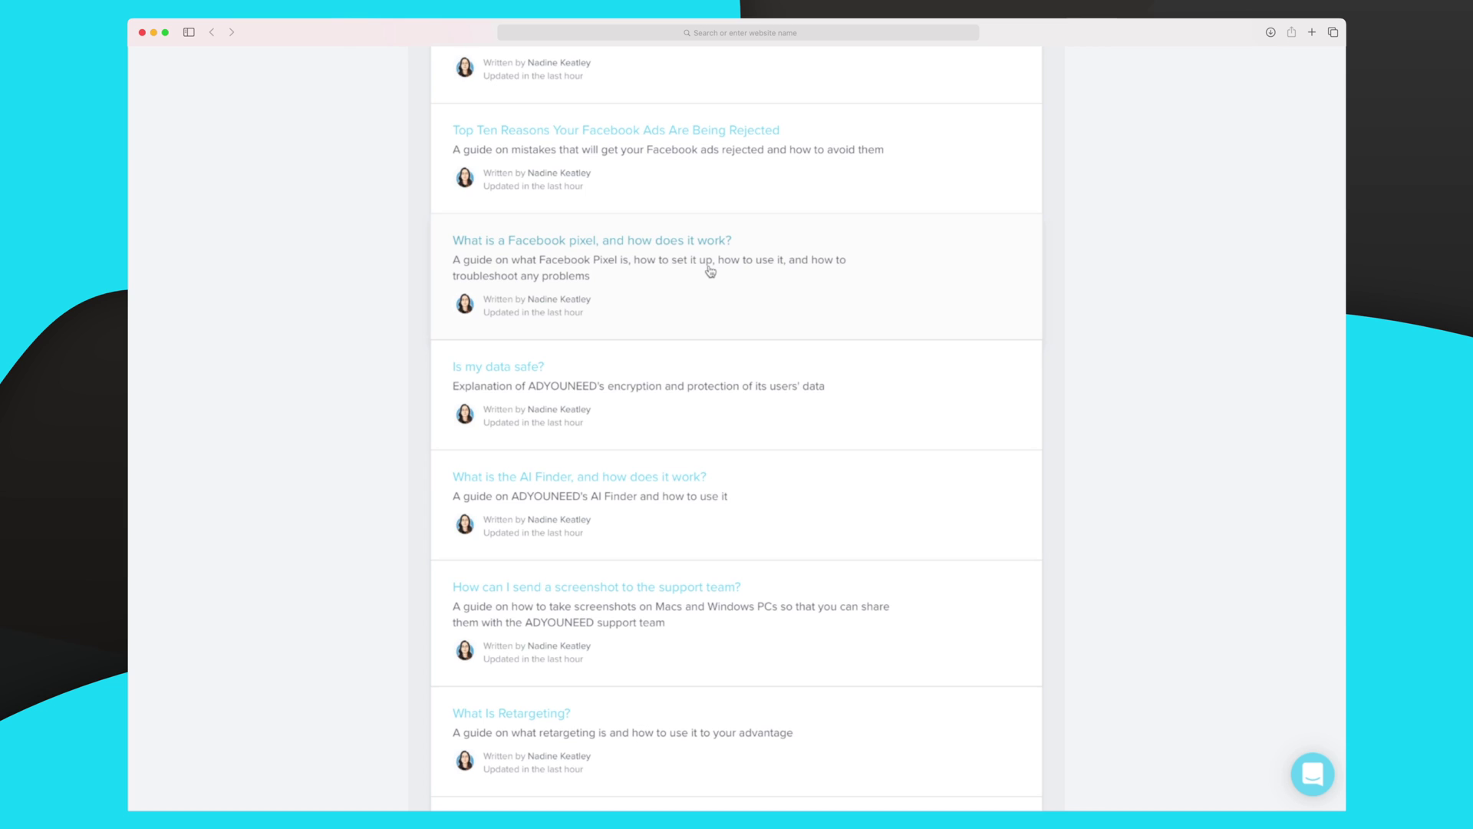
pyautogui.scroll(-3, 634, 336)
pyautogui.scroll(-1, 602, 372)
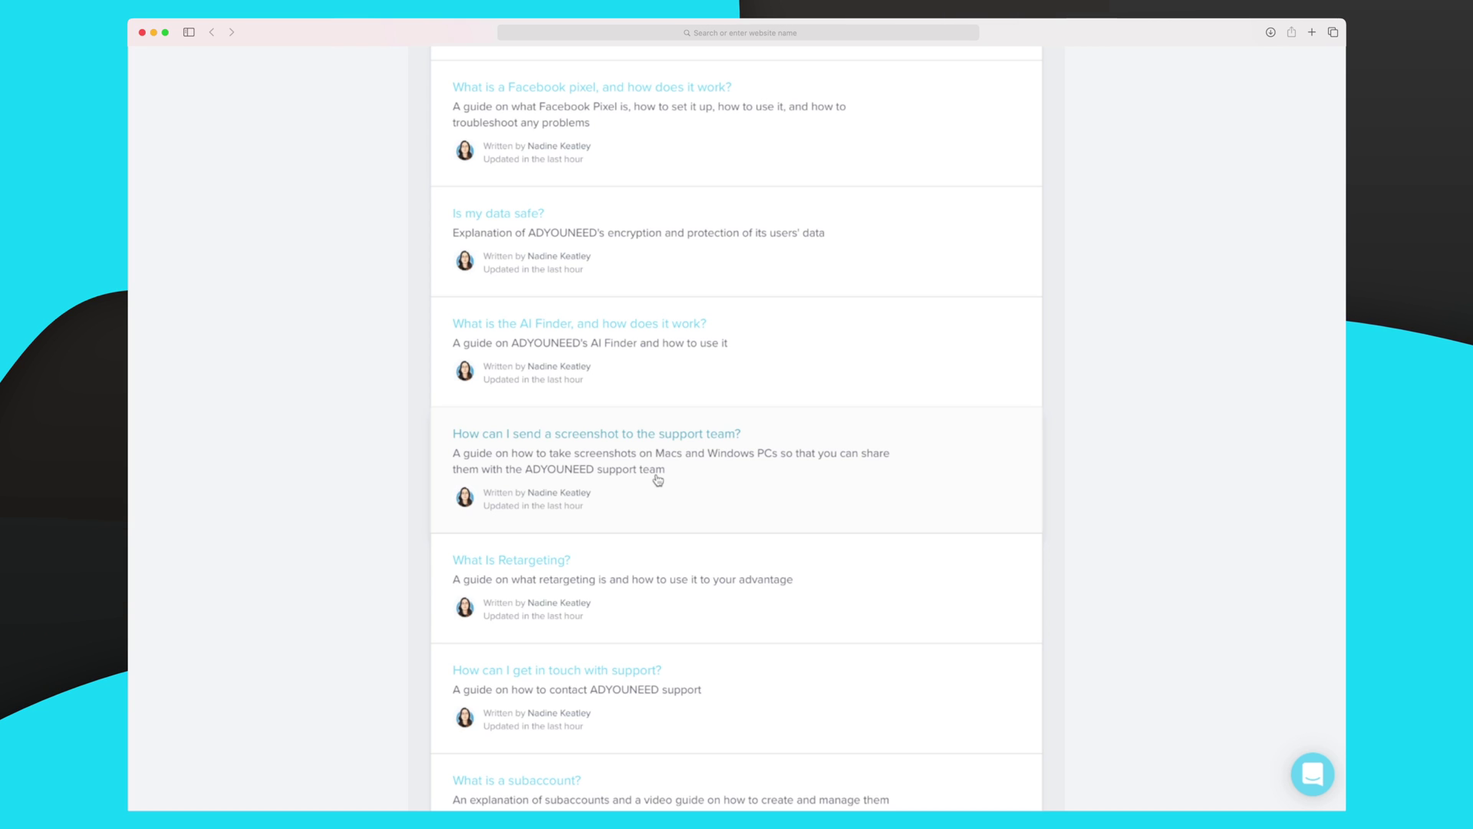
pyautogui.scroll(-3, 658, 480)
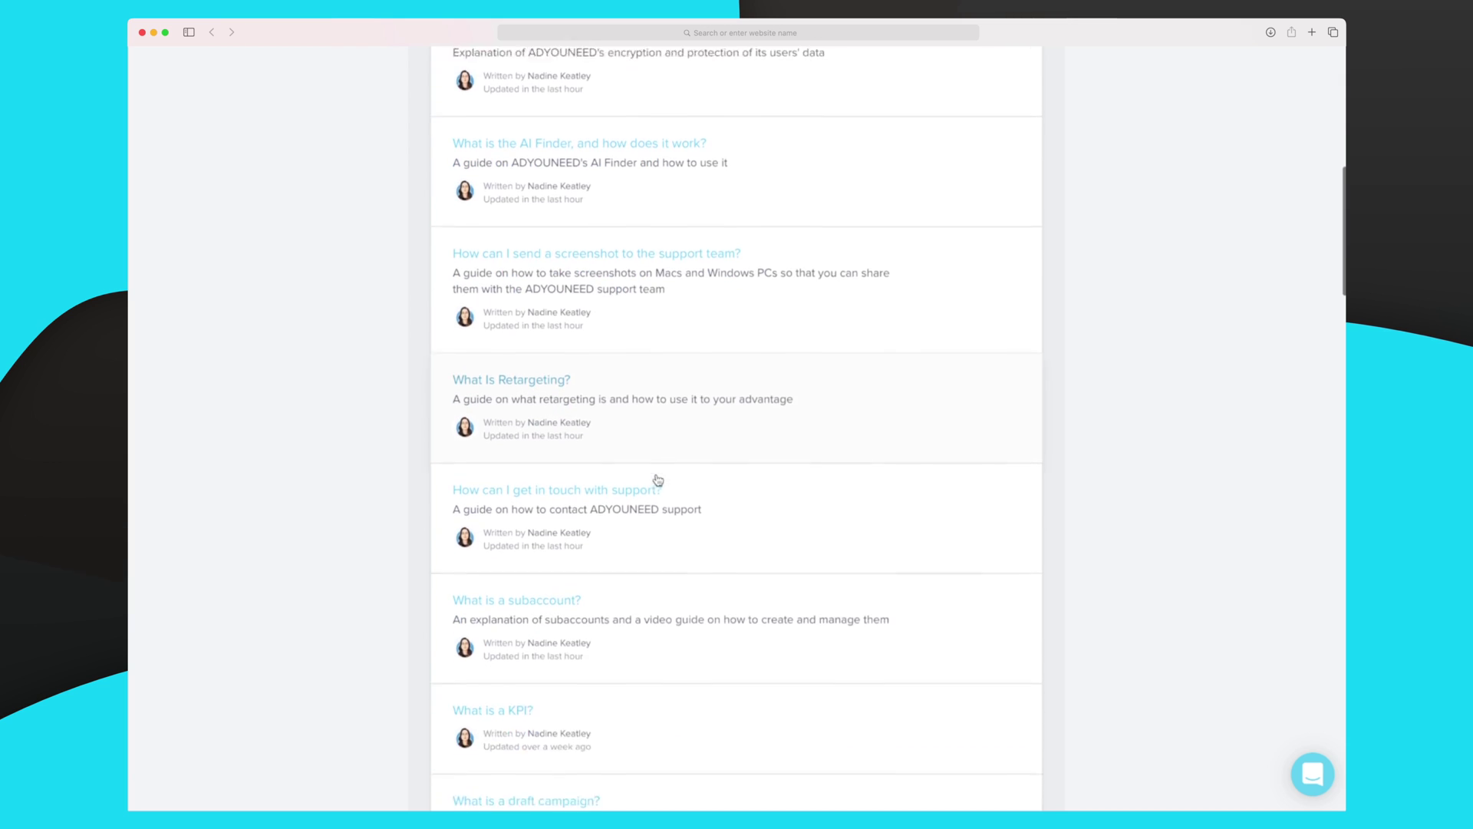